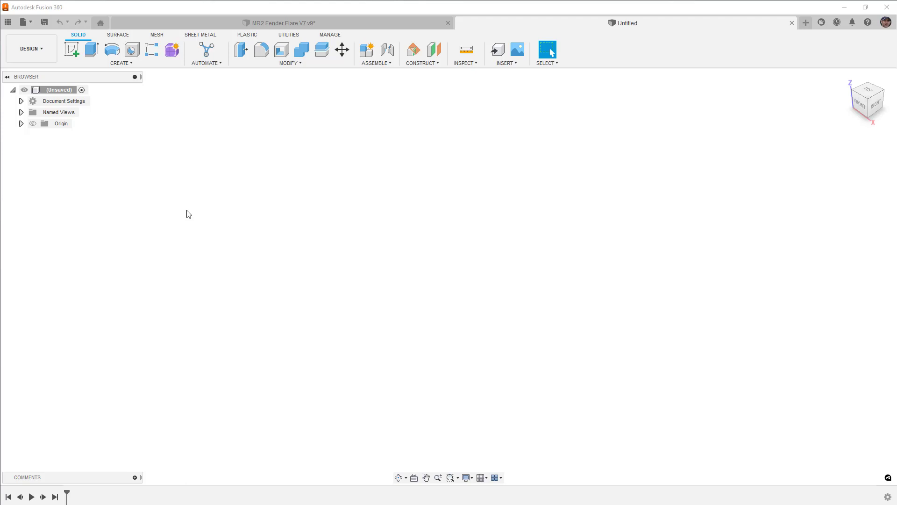
# Create a T-spline box on the ground plane, centred at the origin, 35 mm tall and widened
pyautogui.click(172, 52)
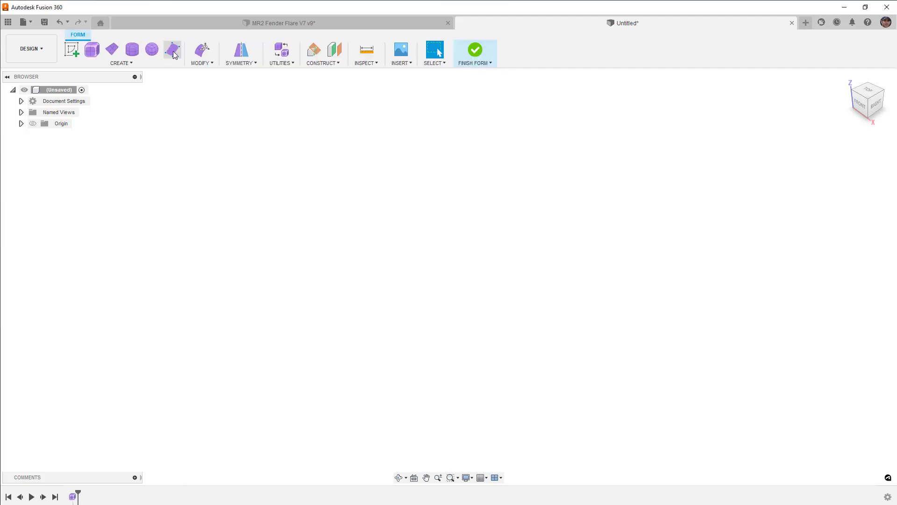
pyautogui.click(92, 49)
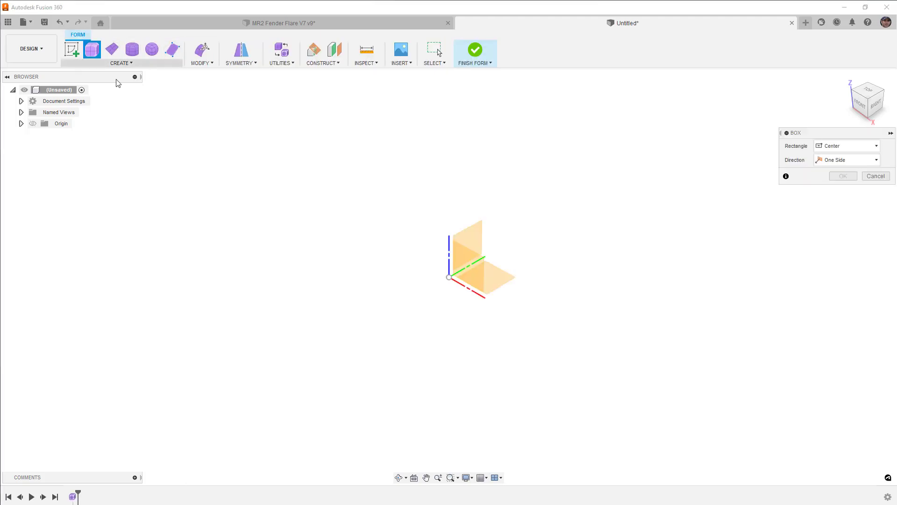
pyautogui.click(505, 286)
pyautogui.click(448, 277)
pyautogui.click(552, 380)
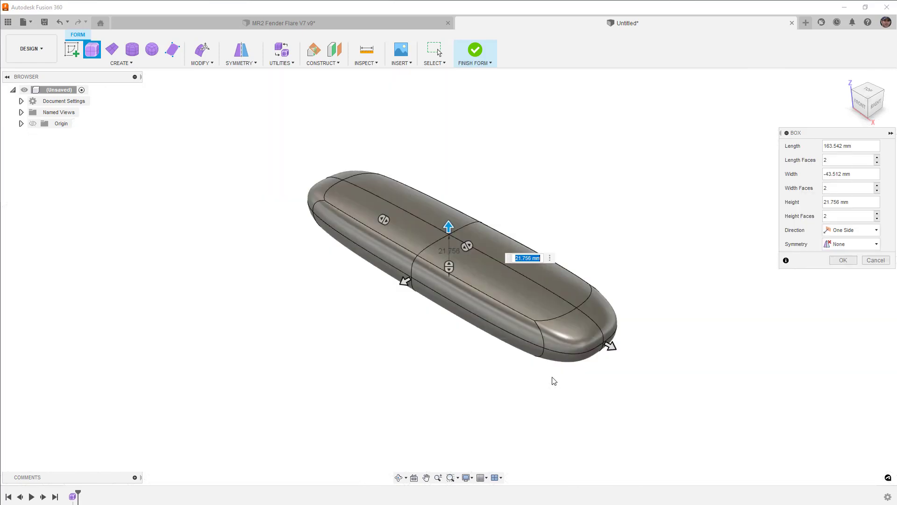
pyautogui.write('35')
pyautogui.press('Return')
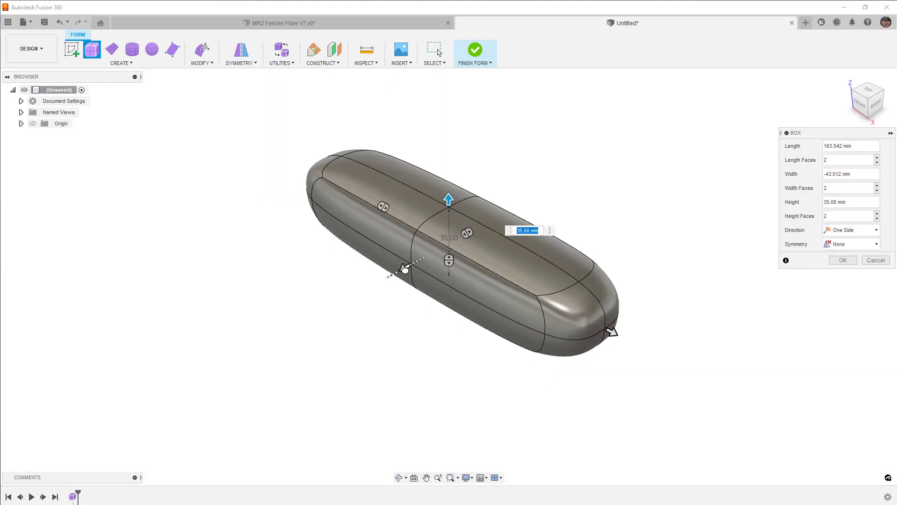
pyautogui.moveTo(405, 269); pyautogui.dragTo(396, 277)
pyautogui.click(843, 259)
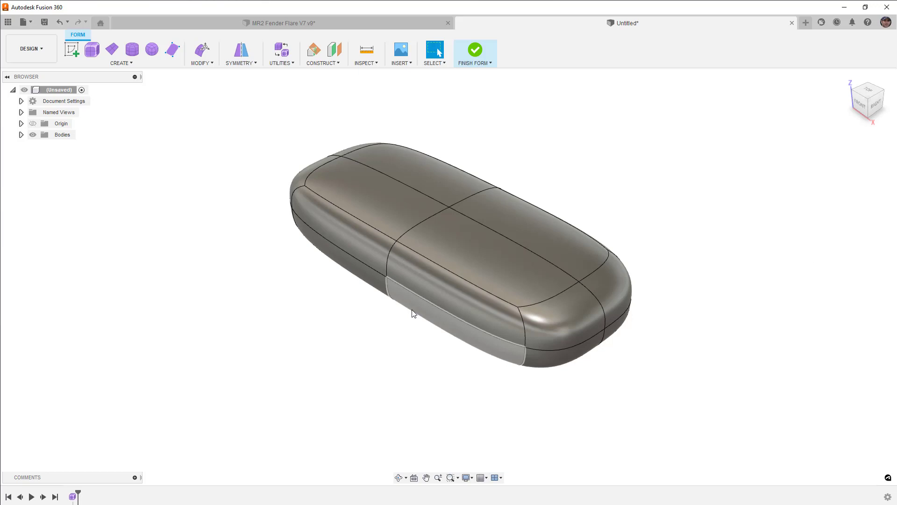
# Crease the edge loop around the body's middle
pyautogui.doubleClick(391, 286)
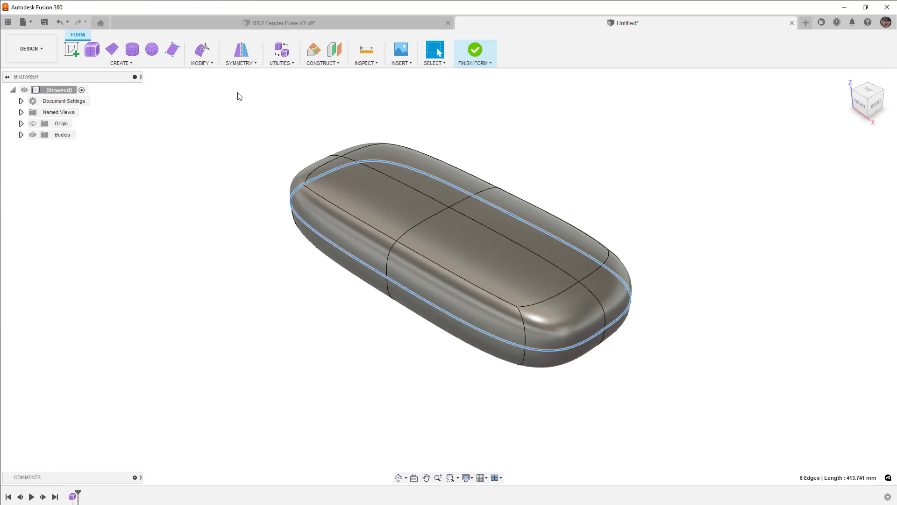
pyautogui.click(201, 60)
pyautogui.click(209, 179)
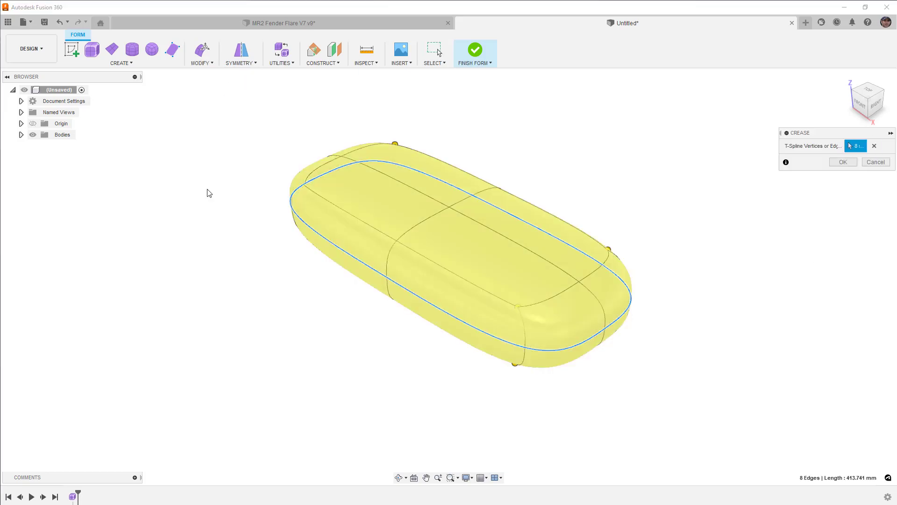
pyautogui.click(840, 162)
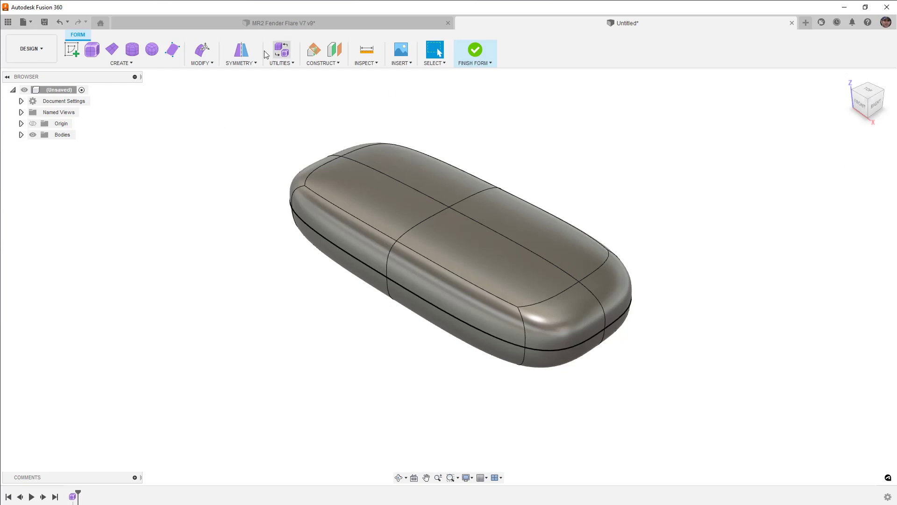
# Scale the creased edge loop outward to 1.265 with Edit Form
pyautogui.click(202, 50)
pyautogui.doubleClick(399, 282)
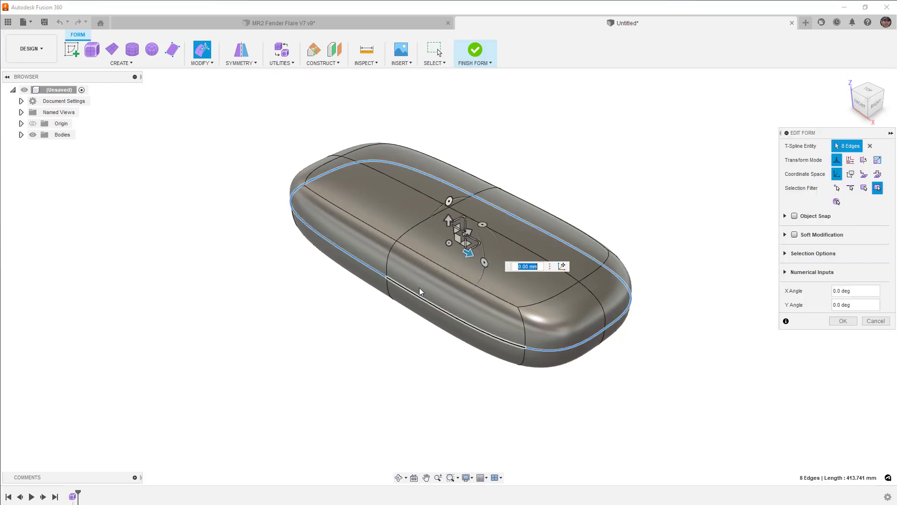
pyautogui.moveTo(485, 245); pyautogui.dragTo(487, 244)
pyautogui.keyDown('shift'); pyautogui.moveTo(487, 243); pyautogui.dragTo(556, 264, button='middle'); pyautogui.keyUp('shift')
# Restrict selection to vertices and tangency handles, and zoom into the right side view
pyautogui.click(681, 200)
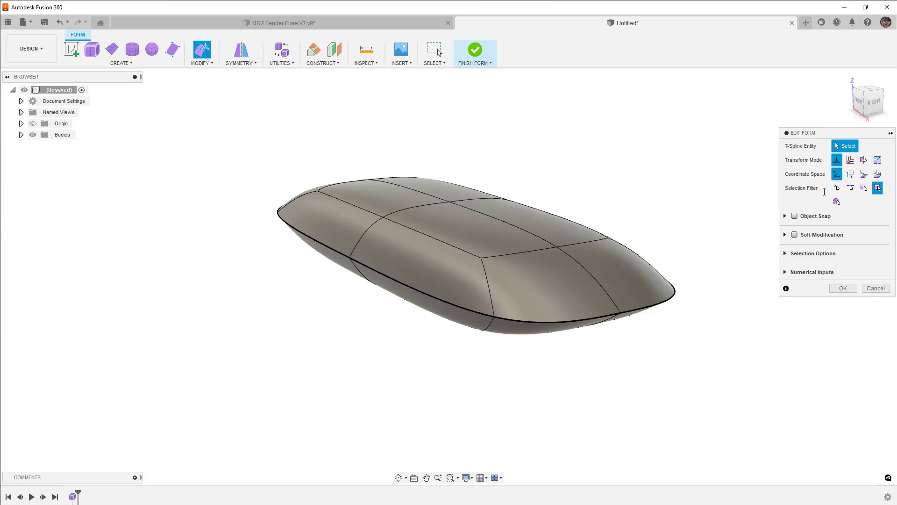
pyautogui.click(836, 188)
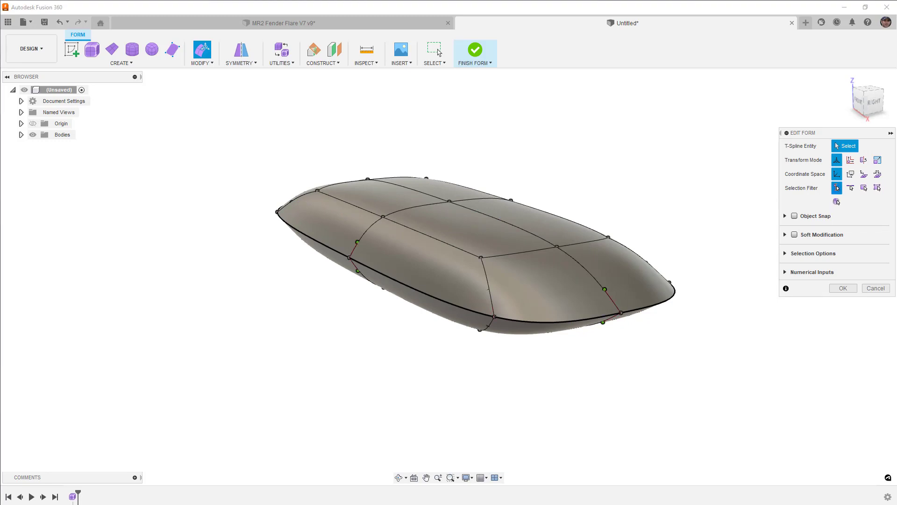
pyautogui.click(872, 100)
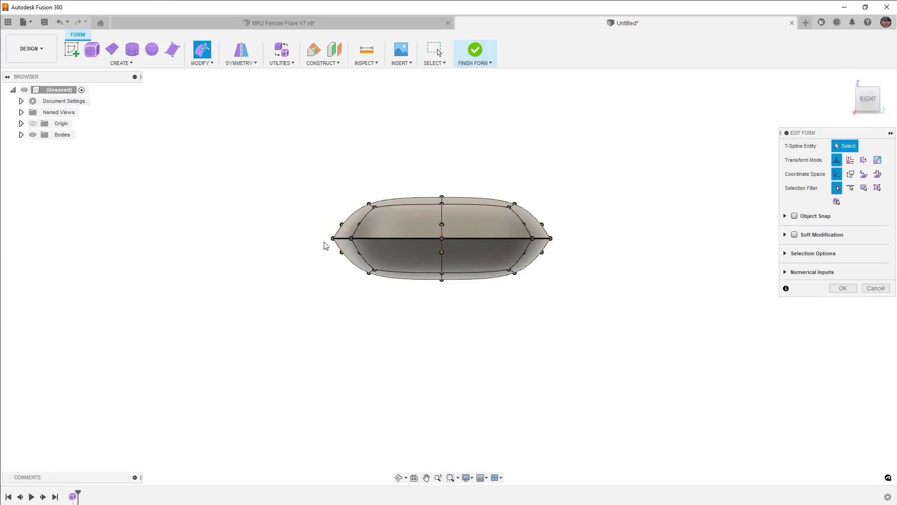
pyautogui.scroll(5, 340, 234)
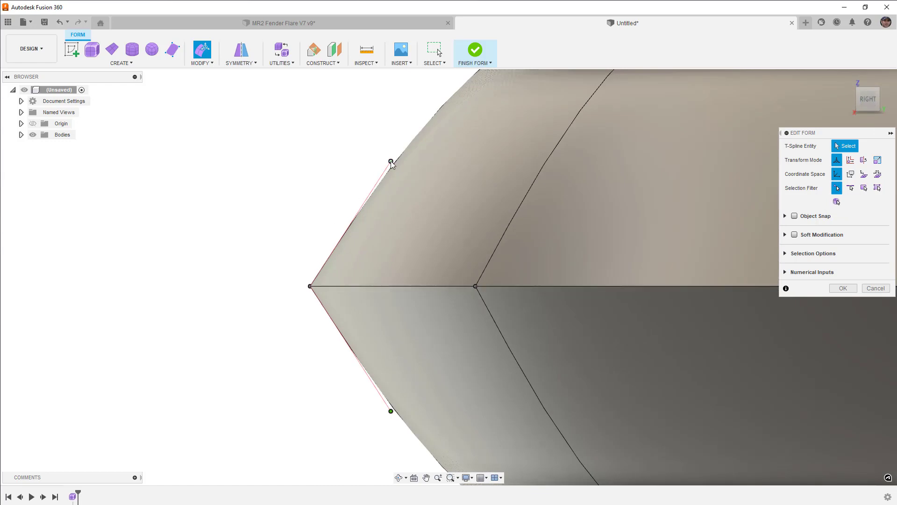
# Move the upper tangency handle at the end about 8 mm higher to round it
pyautogui.click(391, 162)
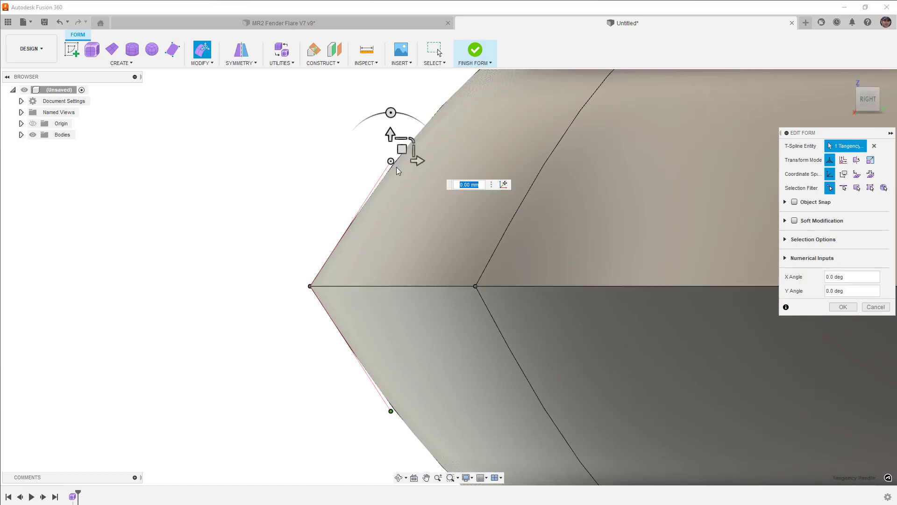
pyautogui.moveTo(402, 149); pyautogui.dragTo(319, 142)
pyautogui.moveTo(329, 176); pyautogui.dragTo(323, 269, button='middle')
pyautogui.scroll(-3, 323, 270)
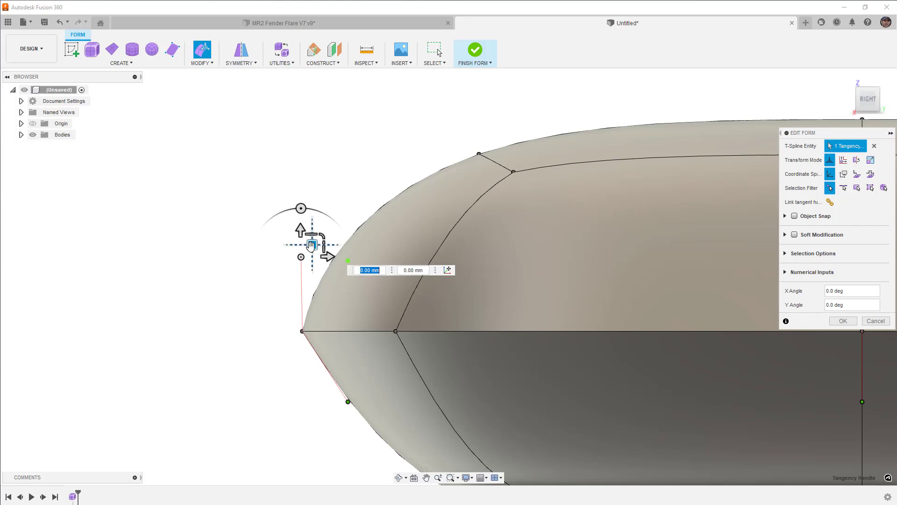
pyautogui.moveTo(312, 245); pyautogui.dragTo(363, 149)
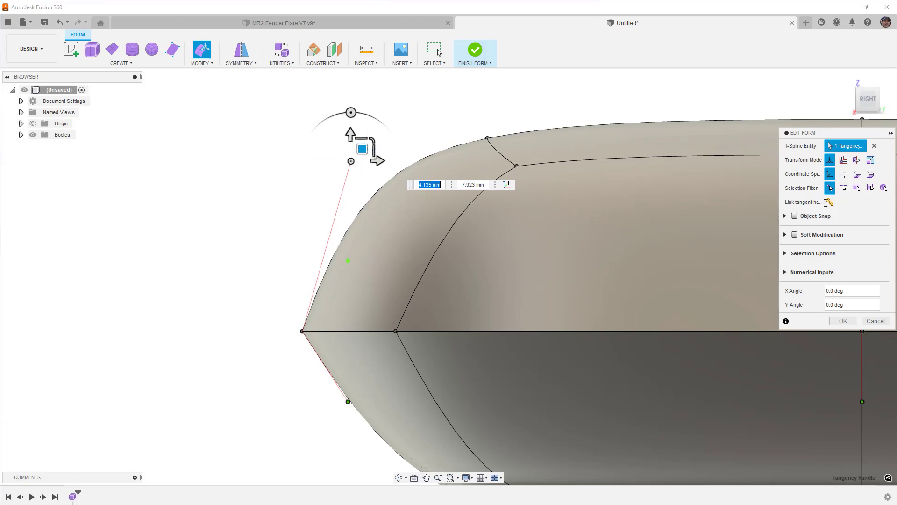
# Link the top corner vertex's tangent handles and zoom out to review the side profile
pyautogui.click(829, 201)
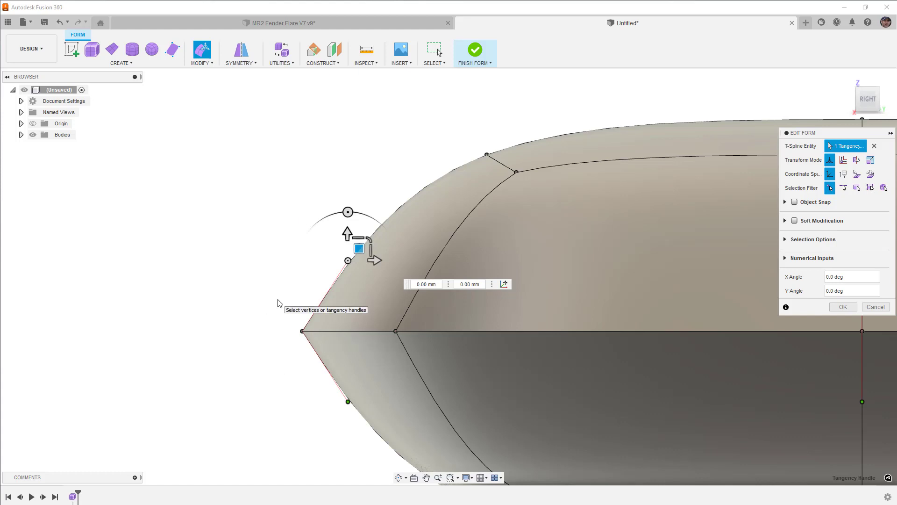
pyautogui.click(486, 155)
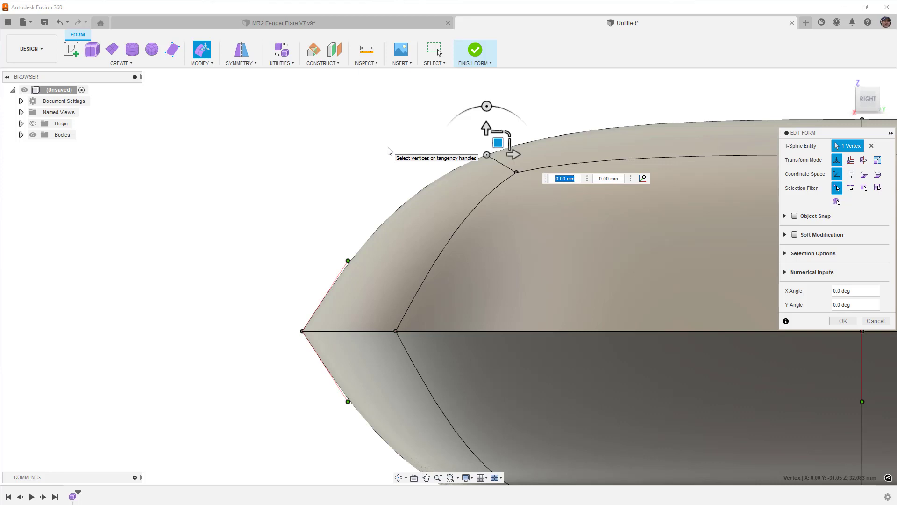
pyautogui.scroll(-3, 329, 256)
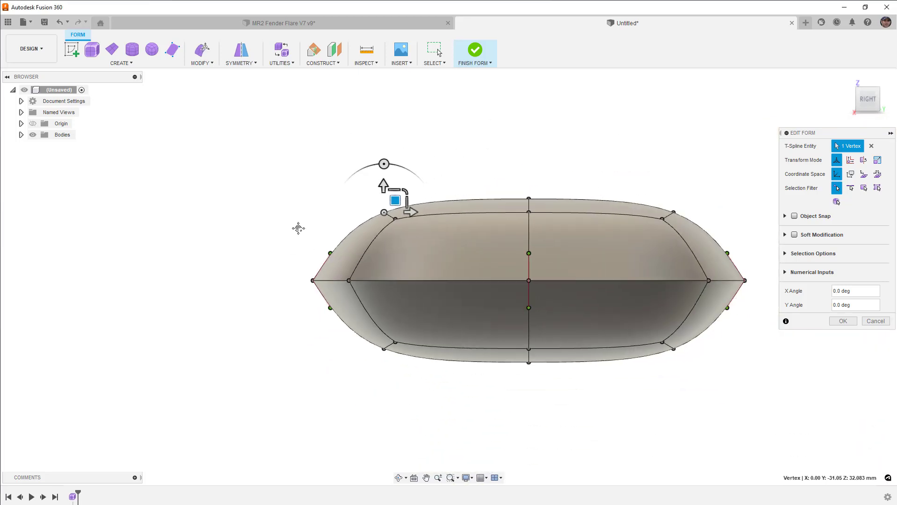
pyautogui.scroll(-2, 274, 238)
pyautogui.click(276, 247)
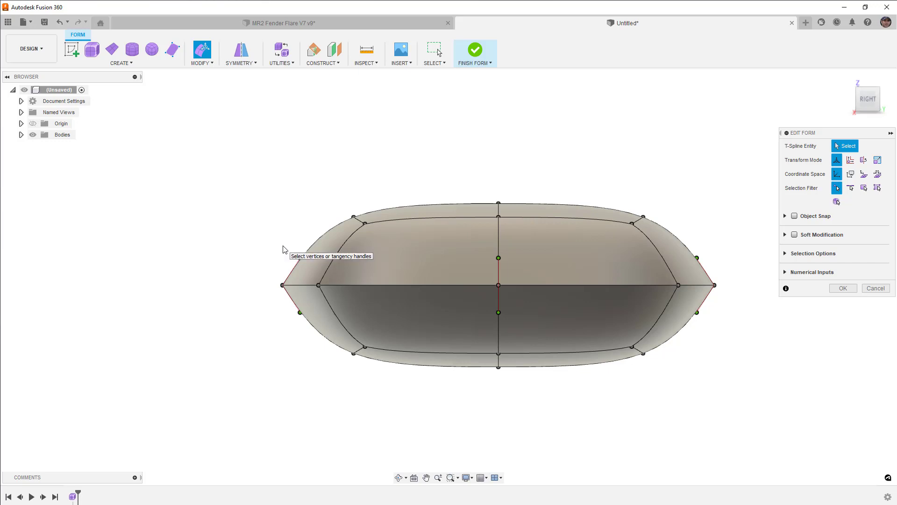
# Window-select the eight tangency handles along the crease and scale them outward from the top view
pyautogui.moveTo(283, 246); pyautogui.dragTo(728, 272)
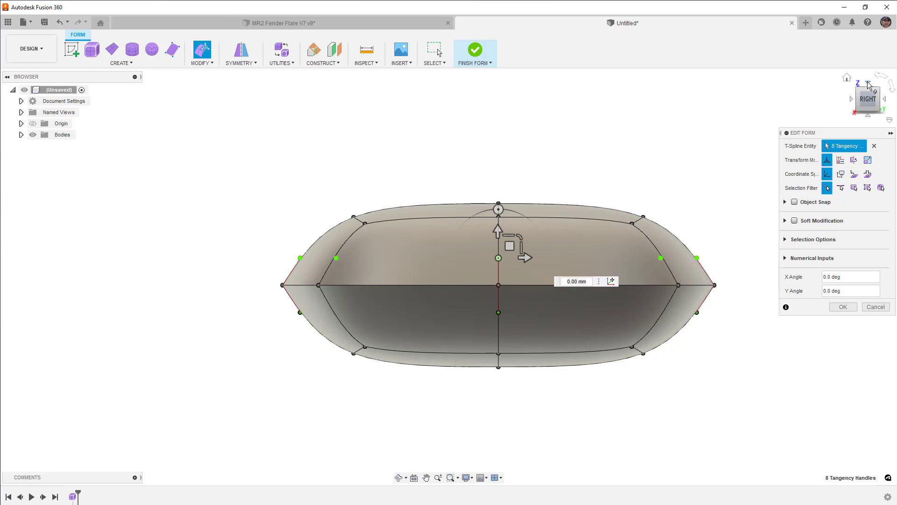
pyautogui.click(868, 84)
pyautogui.scroll(-3, 537, 239)
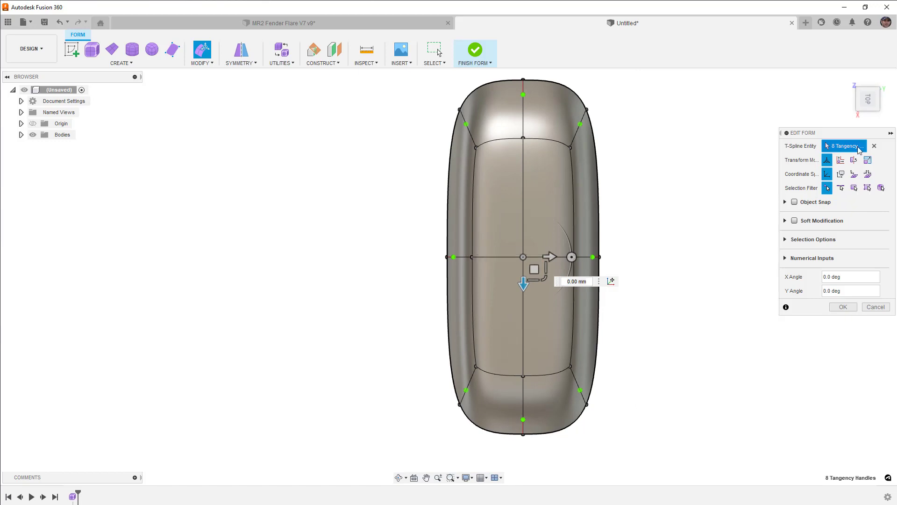
pyautogui.click(868, 98)
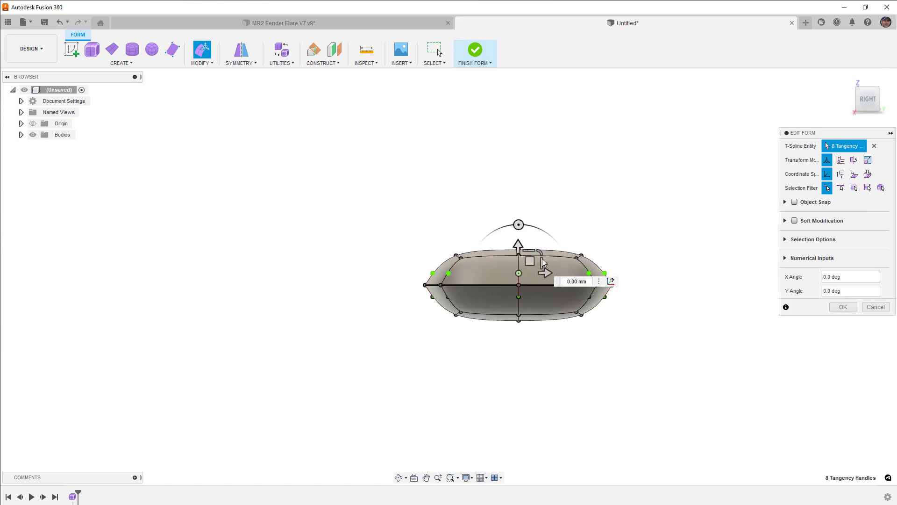
pyautogui.moveTo(515, 276); pyautogui.dragTo(516, 277)
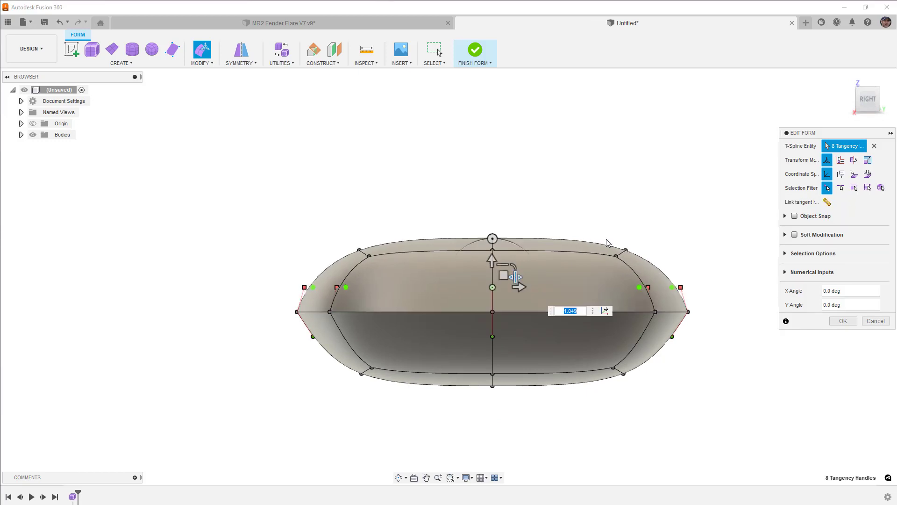
# Scale the eight tangency handles further to 1.095 from the back view
pyautogui.click(885, 100)
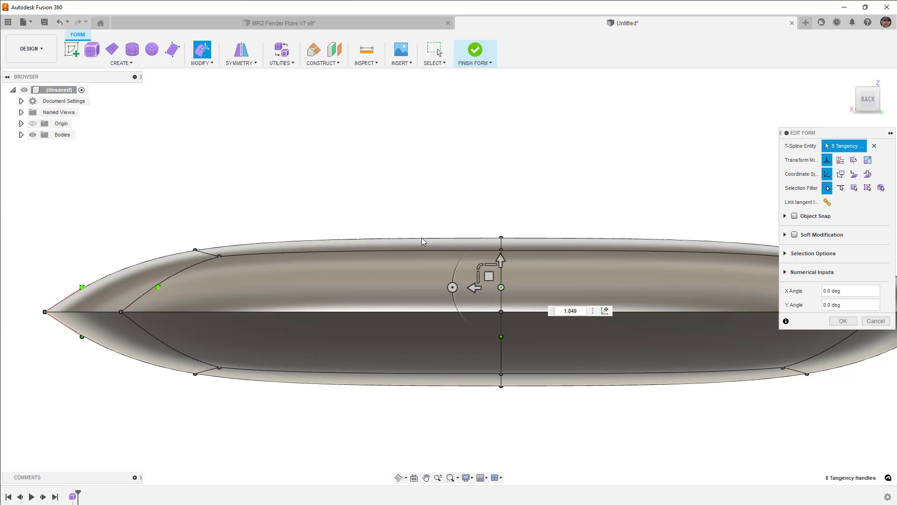
pyautogui.moveTo(481, 275); pyautogui.dragTo(477, 276)
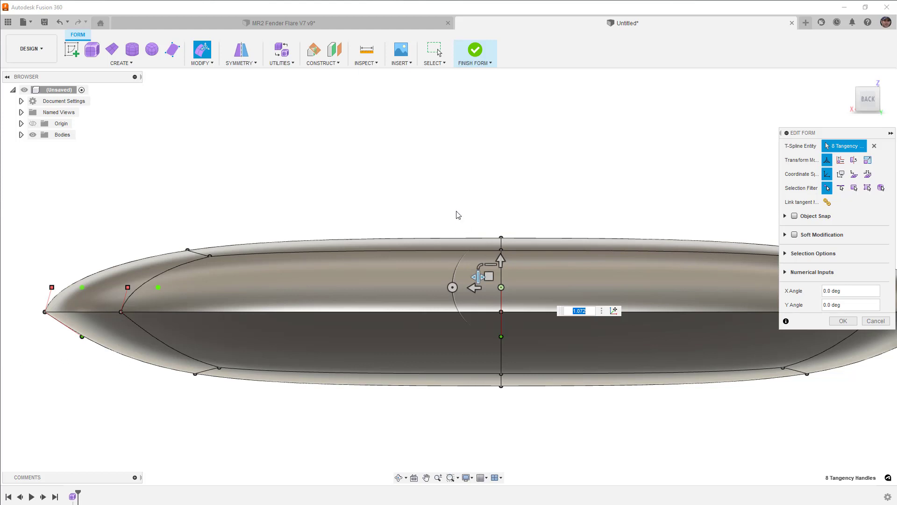
pyautogui.scroll(-6, 414, 198)
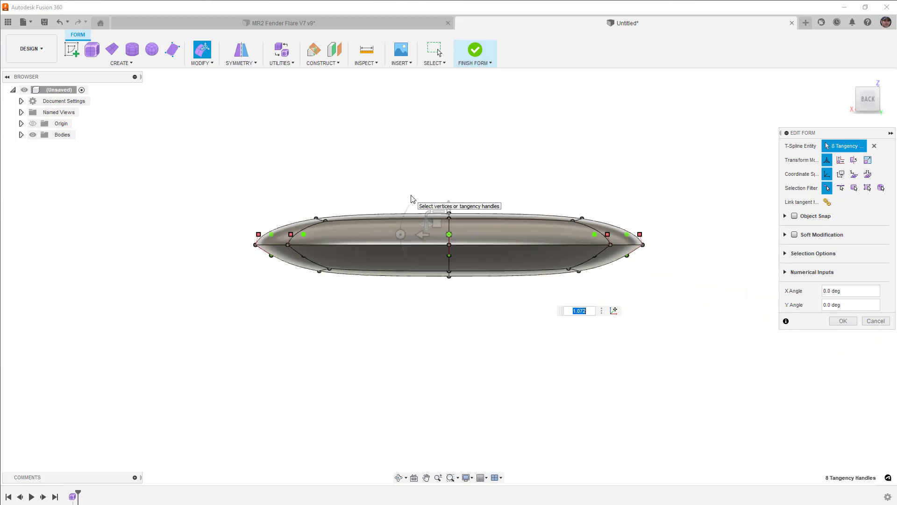
pyautogui.keyDown('shift'); pyautogui.moveTo(415, 198); pyautogui.dragTo(532, 292, button='middle'); pyautogui.keyUp('shift')
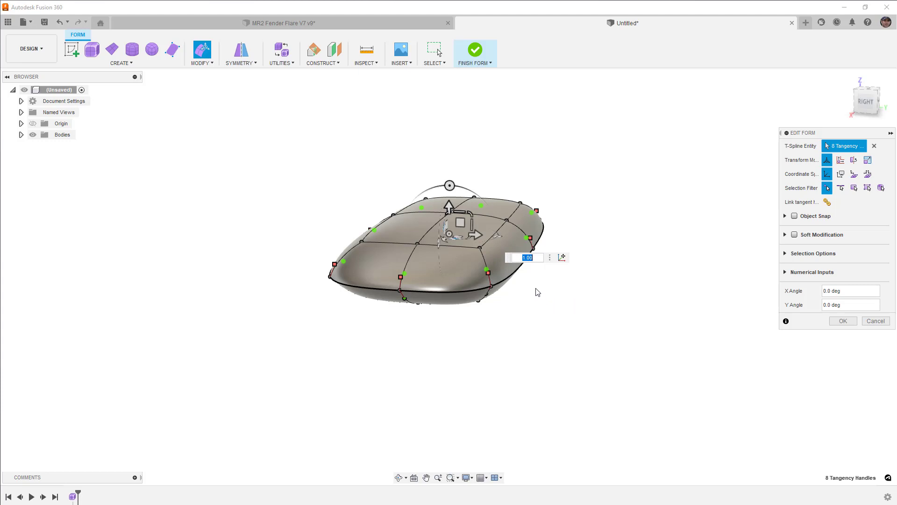
pyautogui.click(205, 62)
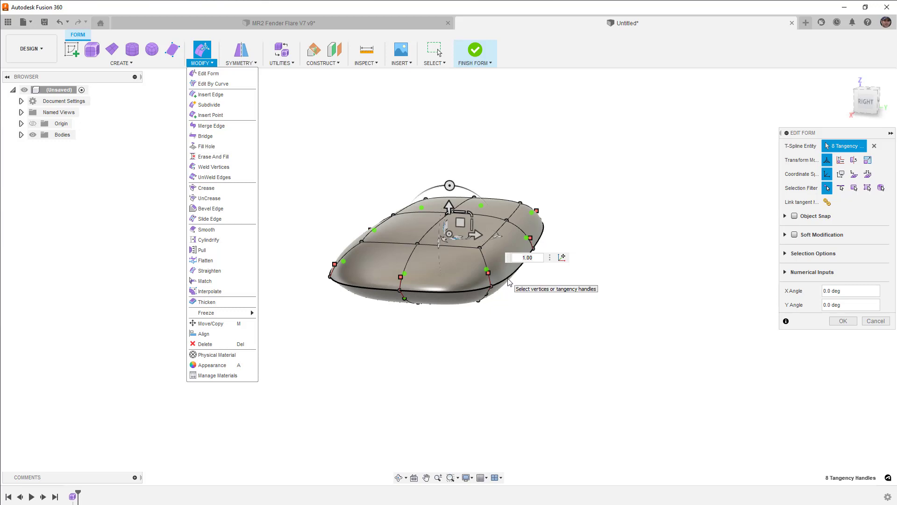
# From the right view, scale the eight tangency handles to 1.483 and raise them 5 mm
pyautogui.click(865, 100)
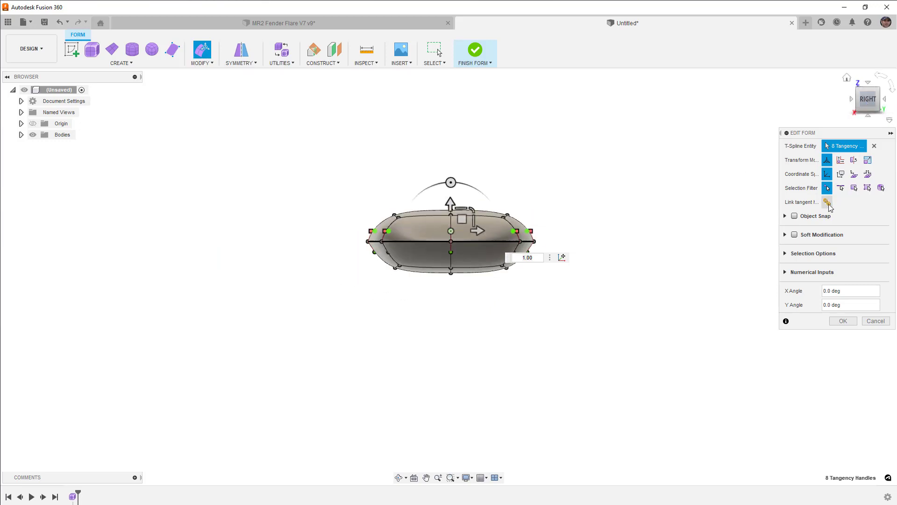
pyautogui.scroll(5, 447, 226)
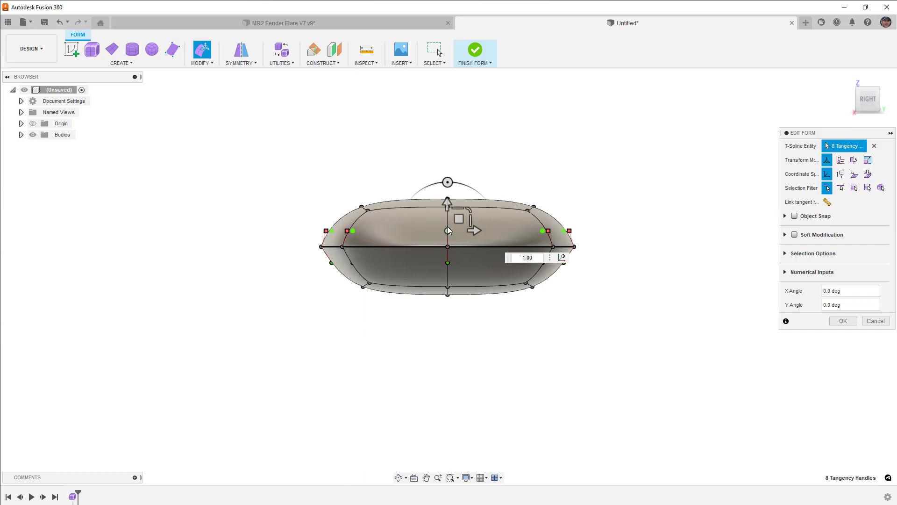
pyautogui.moveTo(458, 208); pyautogui.dragTo(449, 186)
pyautogui.click(456, 201)
pyautogui.write('3')
pyautogui.press('Return')
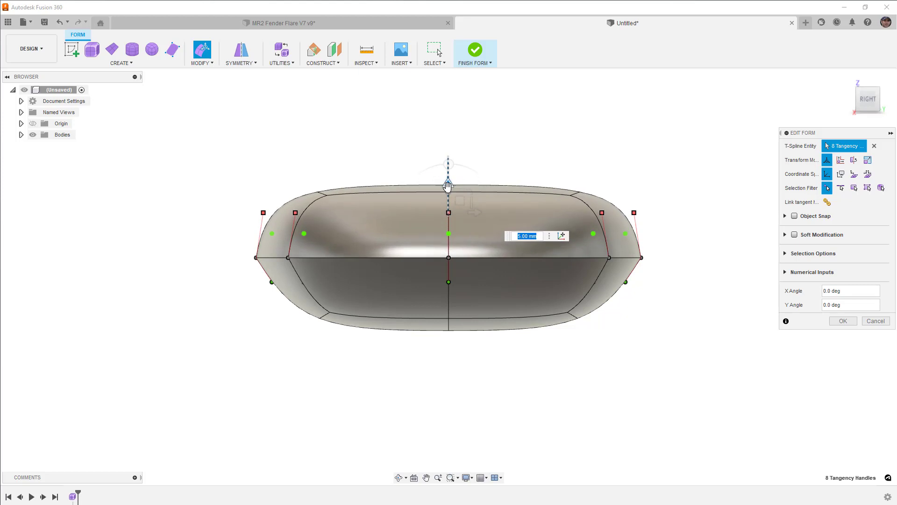
pyautogui.moveTo(448, 186); pyautogui.dragTo(447, 187)
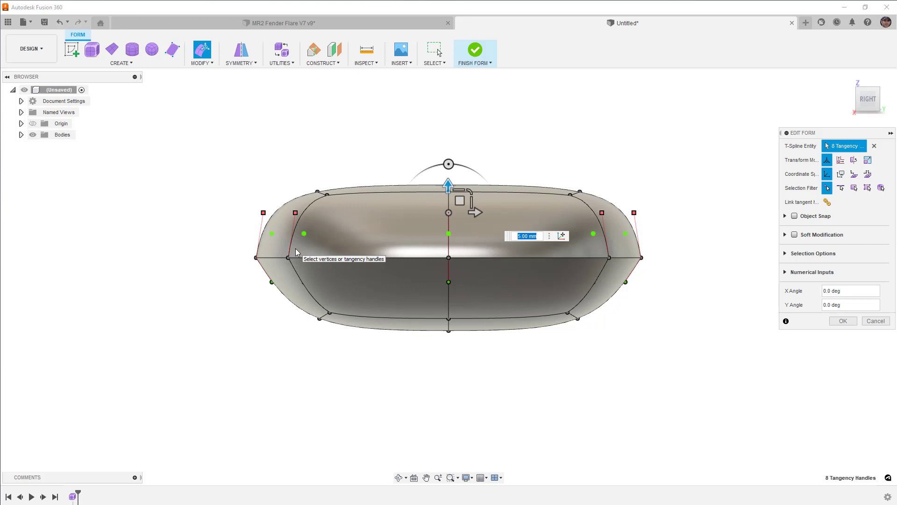
pyautogui.click(263, 213)
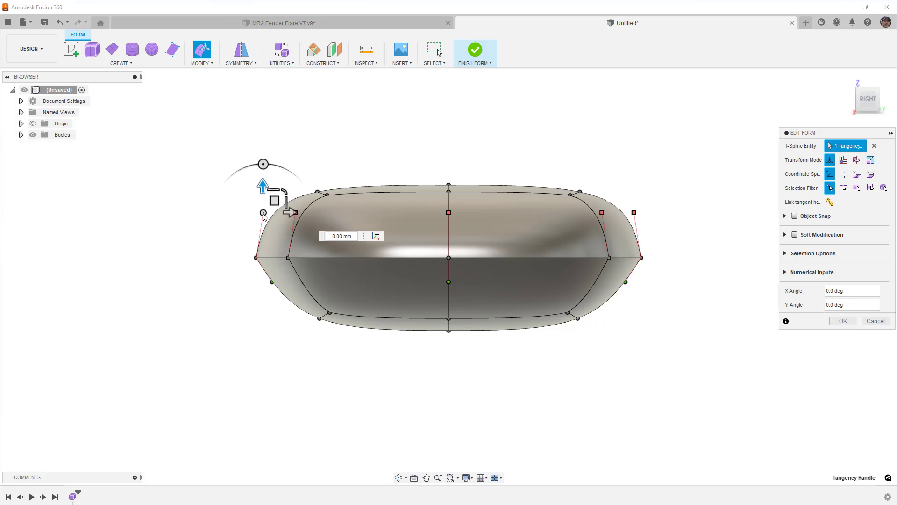
pyautogui.click(849, 290)
pyautogui.write('10')
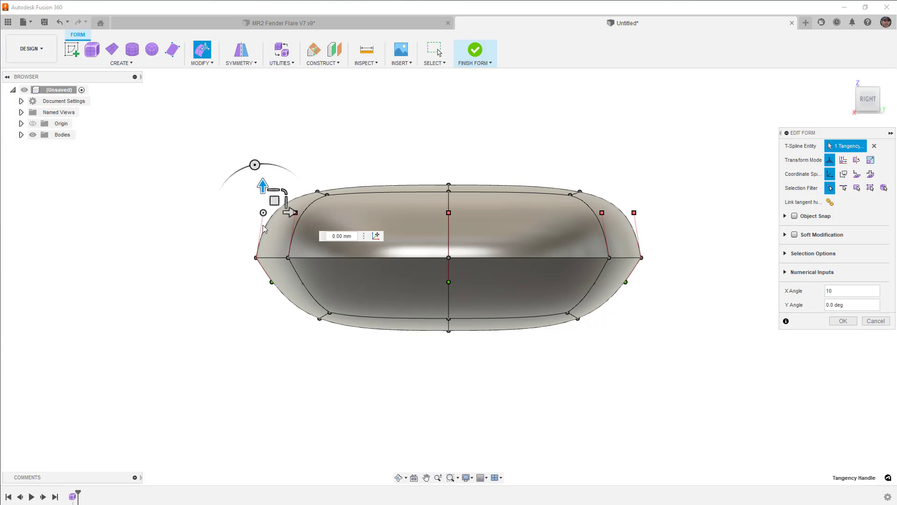
pyautogui.click(825, 291)
pyautogui.write('0')
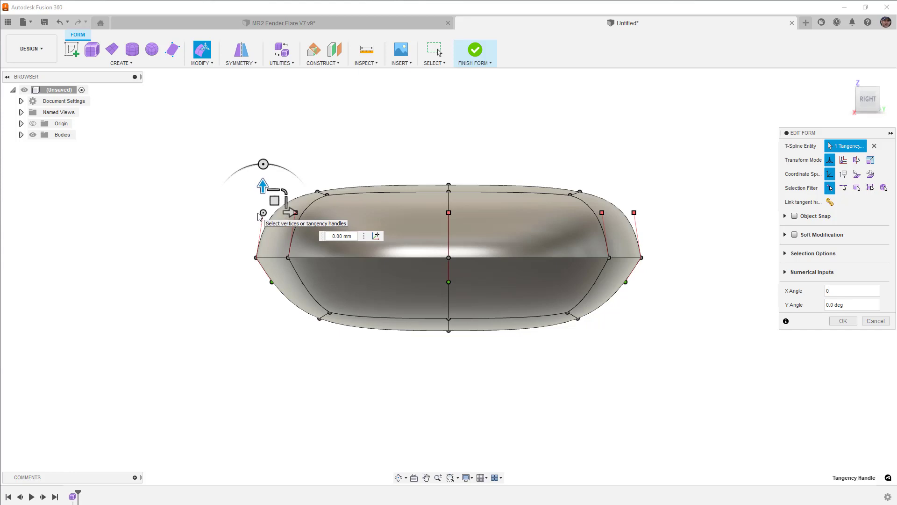
# Finish the form edit and apply a Gaussian curvature map to the body at scale 0.339
pyautogui.click(495, 152)
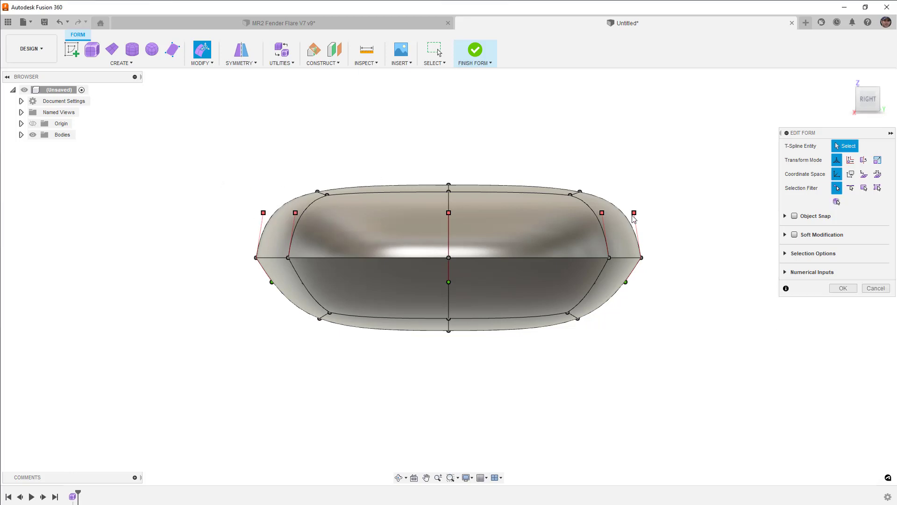
pyautogui.click(836, 288)
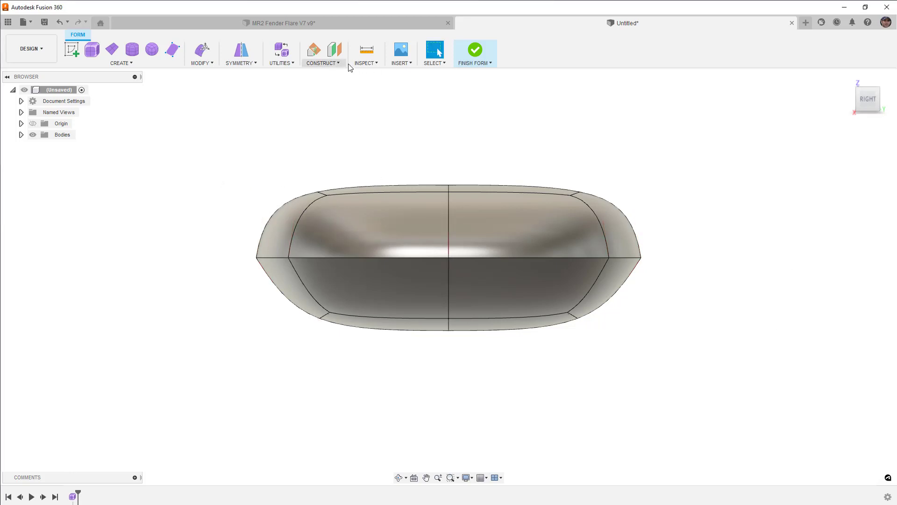
pyautogui.click(374, 64)
pyautogui.click(388, 125)
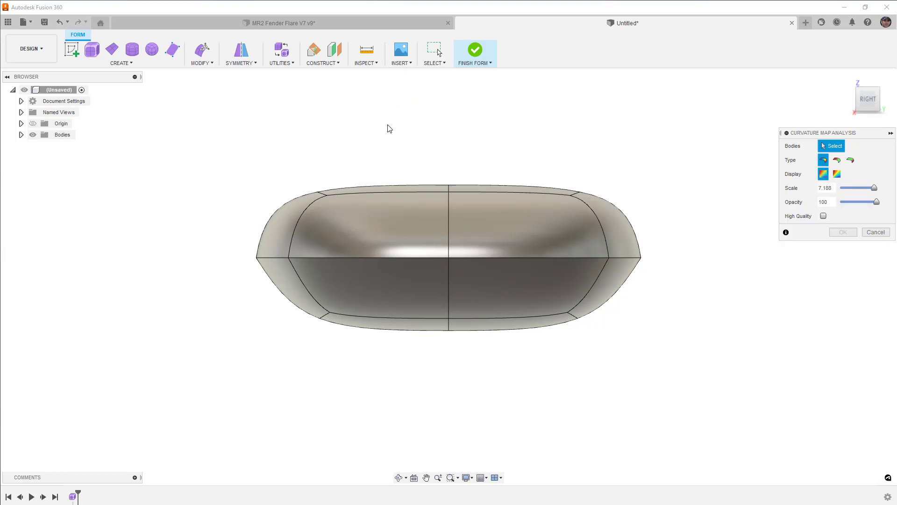
pyautogui.click(422, 200)
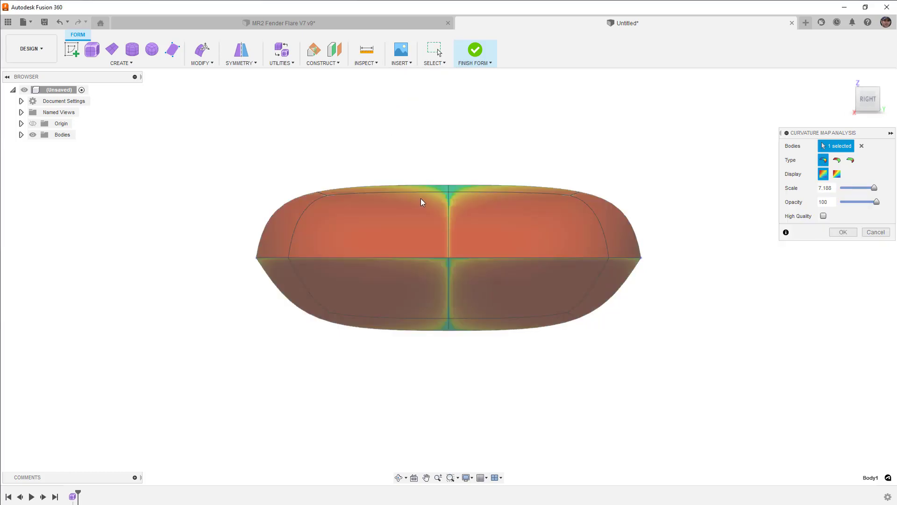
pyautogui.moveTo(874, 187); pyautogui.dragTo(850, 190)
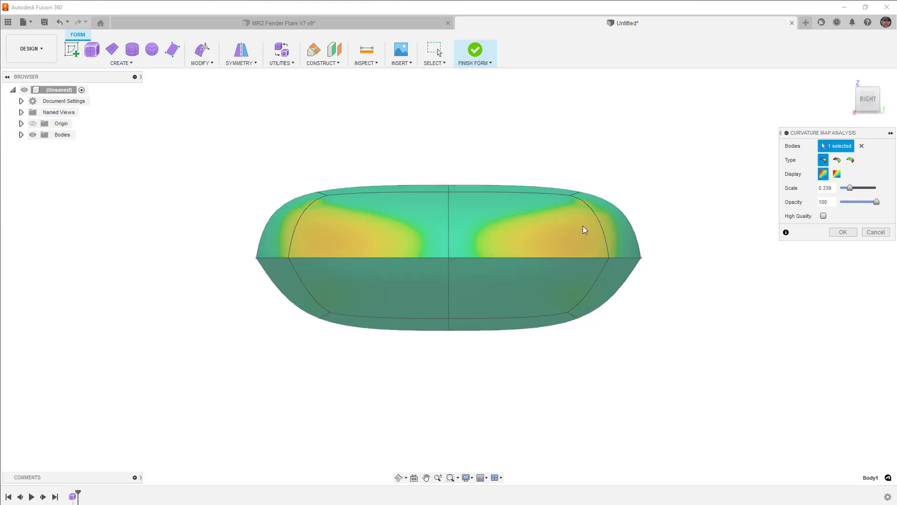
pyautogui.keyDown('shift'); pyautogui.moveTo(605, 193); pyautogui.dragTo(622, 217, button='middle'); pyautogui.keyUp('shift')
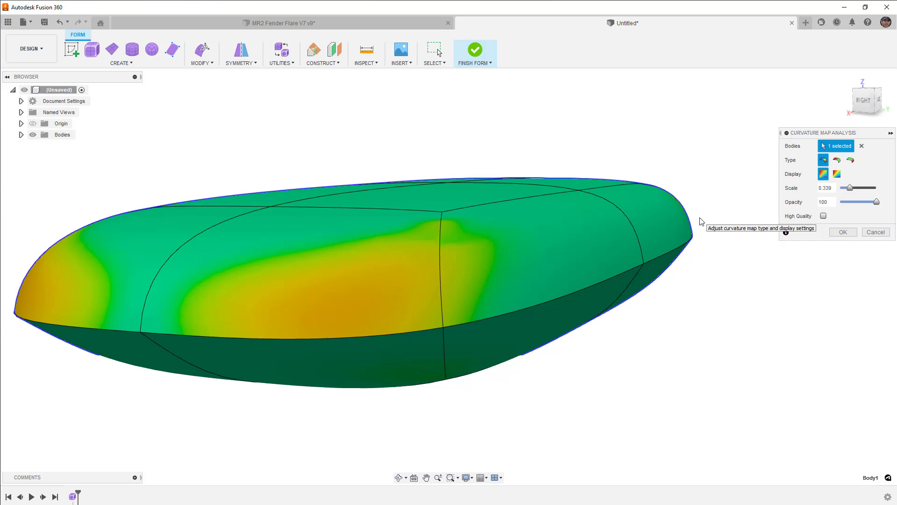
# Compare principal minimum and maximum curvature, then keep the Gaussian map with high quality on
pyautogui.click(838, 162)
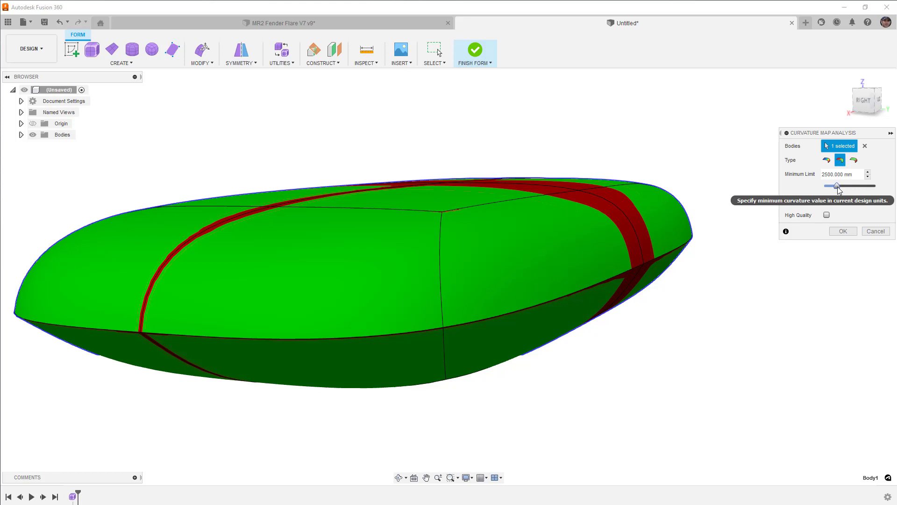
pyautogui.click(854, 161)
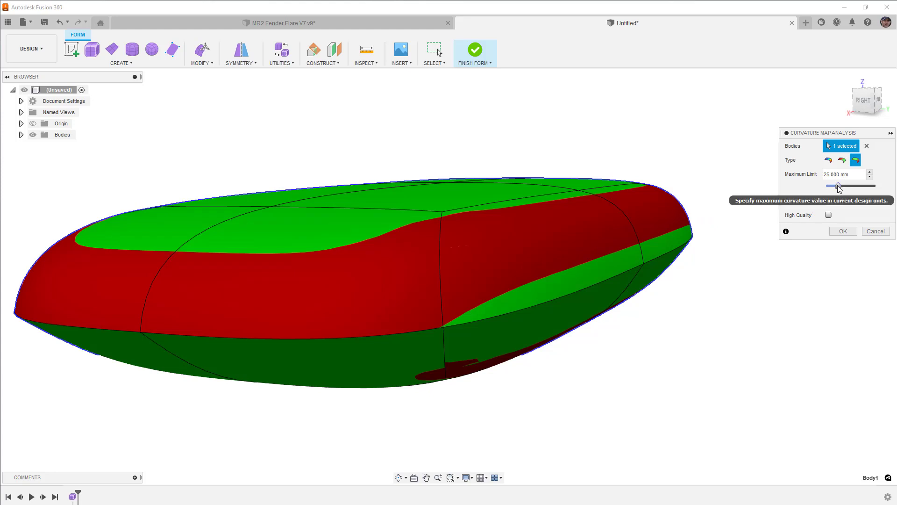
pyautogui.moveTo(837, 186); pyautogui.dragTo(835, 185)
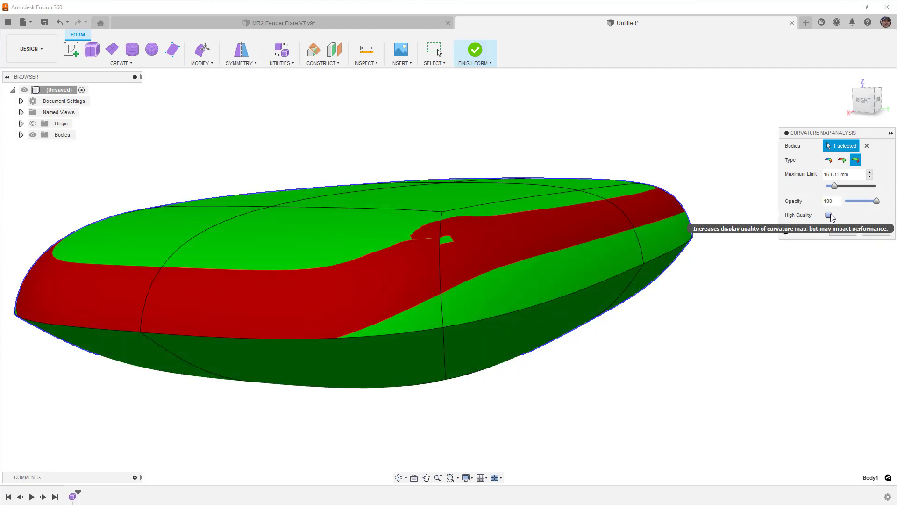
pyautogui.click(829, 214)
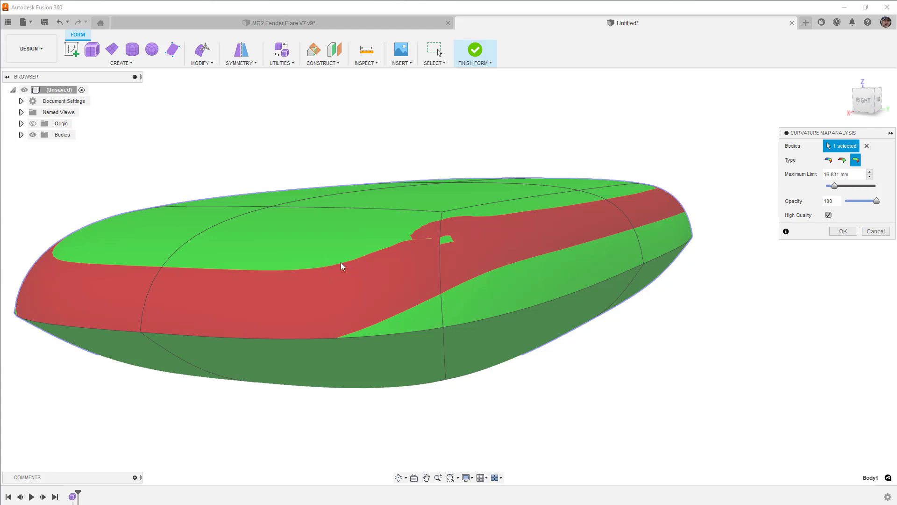
pyautogui.keyDown('shift'); pyautogui.moveTo(666, 294); pyautogui.dragTo(680, 308, button='middle'); pyautogui.keyUp('shift')
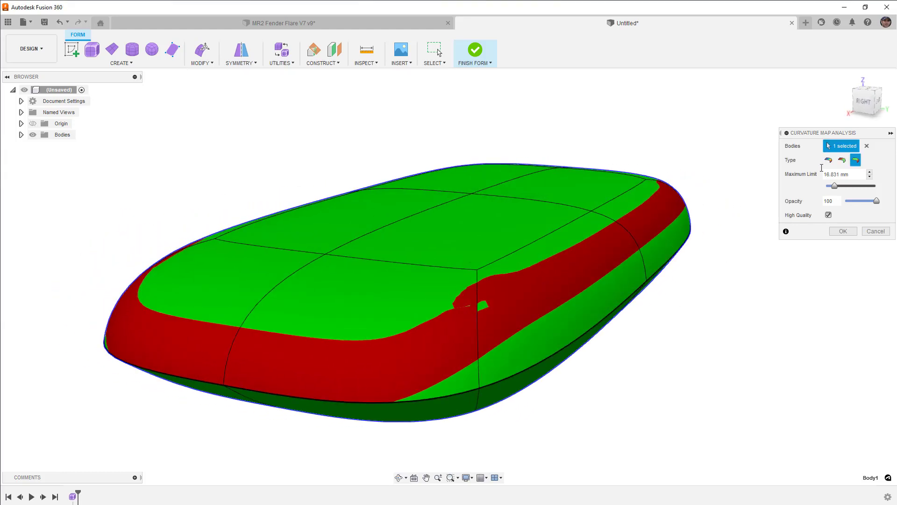
pyautogui.click(828, 160)
pyautogui.click(843, 231)
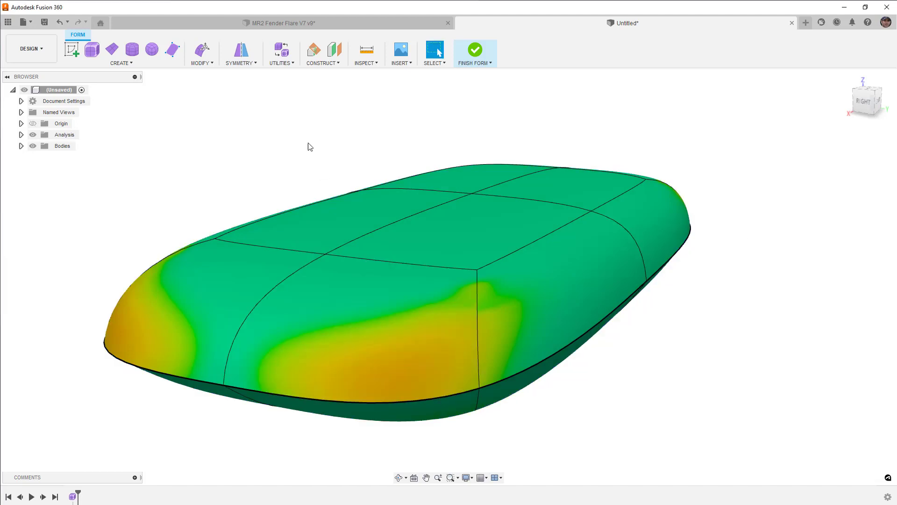
# In Edit Form, pull a tangency handle near the left crease to reshape the top
pyautogui.click(202, 49)
pyautogui.keyDown('shift'); pyautogui.moveTo(482, 245); pyautogui.dragTo(474, 246, button='middle'); pyautogui.keyUp('shift')
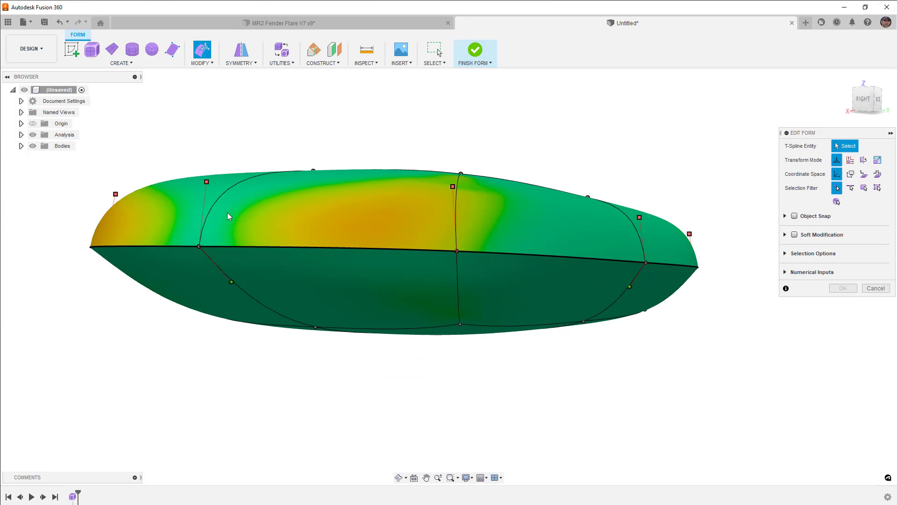
pyautogui.click(207, 182)
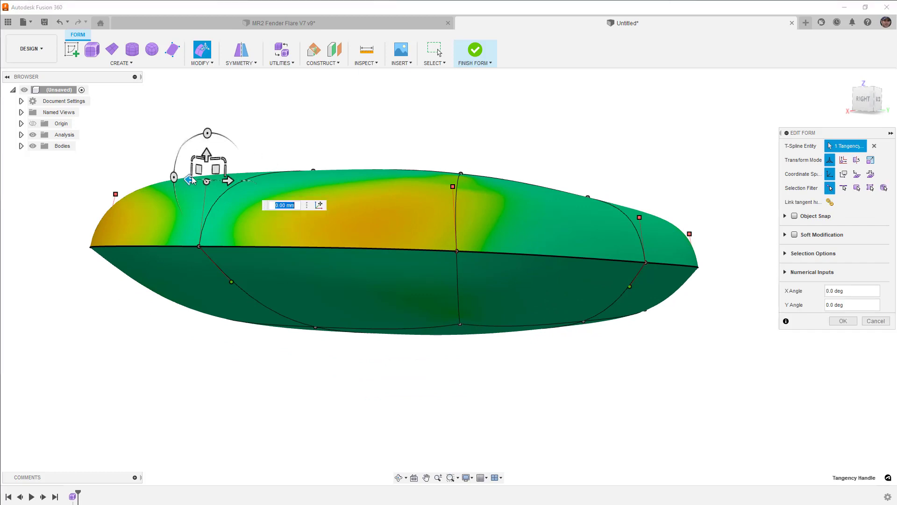
pyautogui.moveTo(193, 176); pyautogui.dragTo(211, 246)
pyautogui.click(843, 321)
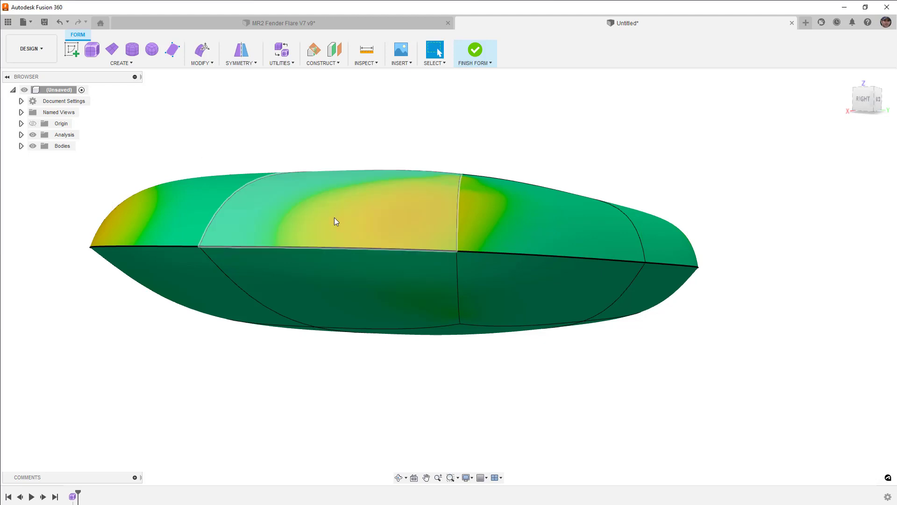
# Insert an edge on a single side of the equator loop, shifted closer to the crease
pyautogui.doubleClick(307, 247)
pyautogui.click(201, 63)
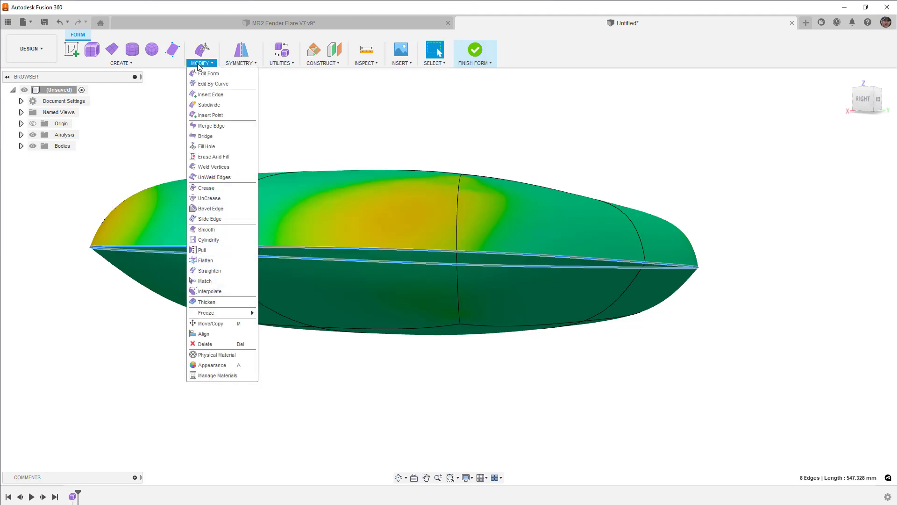
pyautogui.click(210, 95)
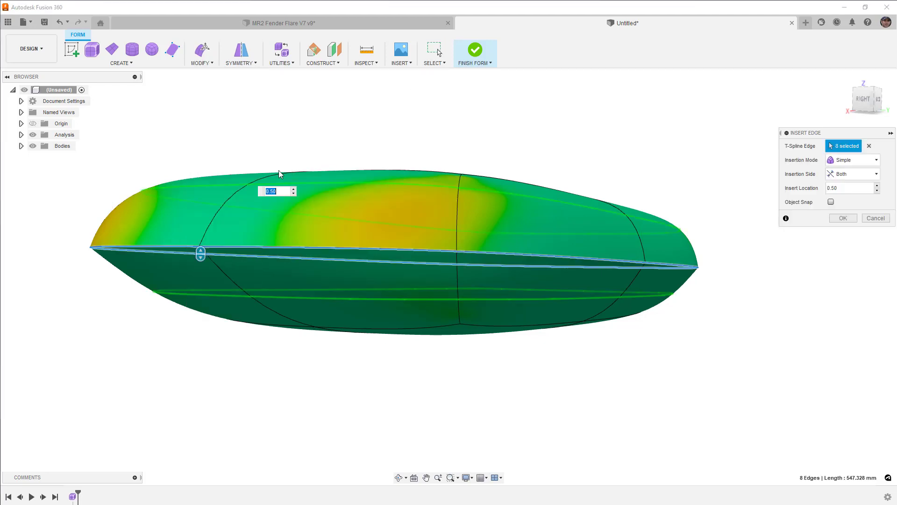
pyautogui.click(852, 174)
pyautogui.click(849, 189)
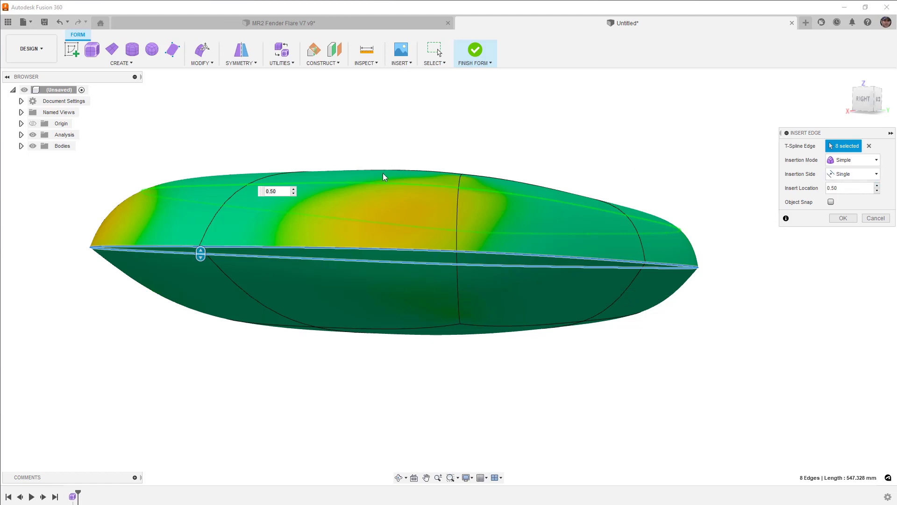
pyautogui.moveTo(200, 253); pyautogui.dragTo(195, 291)
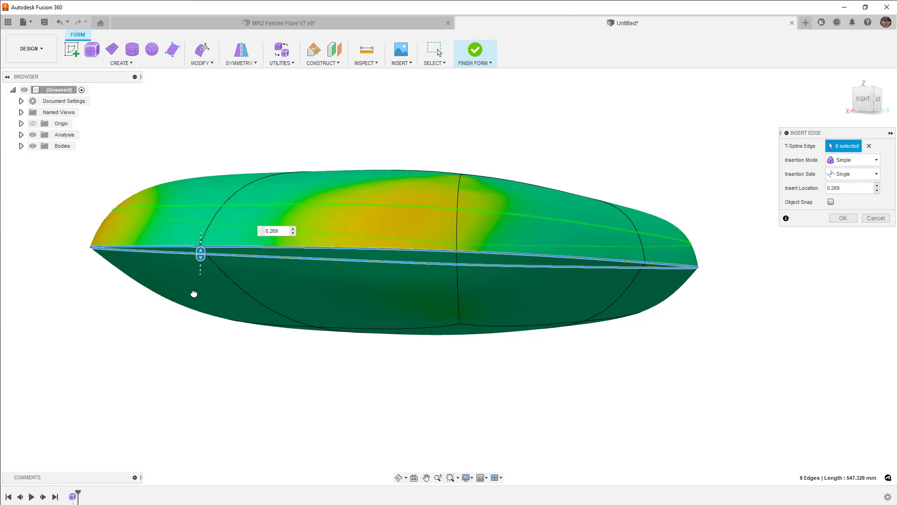
pyautogui.click(841, 218)
# Switch the body to box display and start Edit Form on the edge loop around it
pyautogui.keyDown('shift'); pyautogui.moveTo(542, 154); pyautogui.dragTo(531, 172, button='middle'); pyautogui.keyUp('shift')
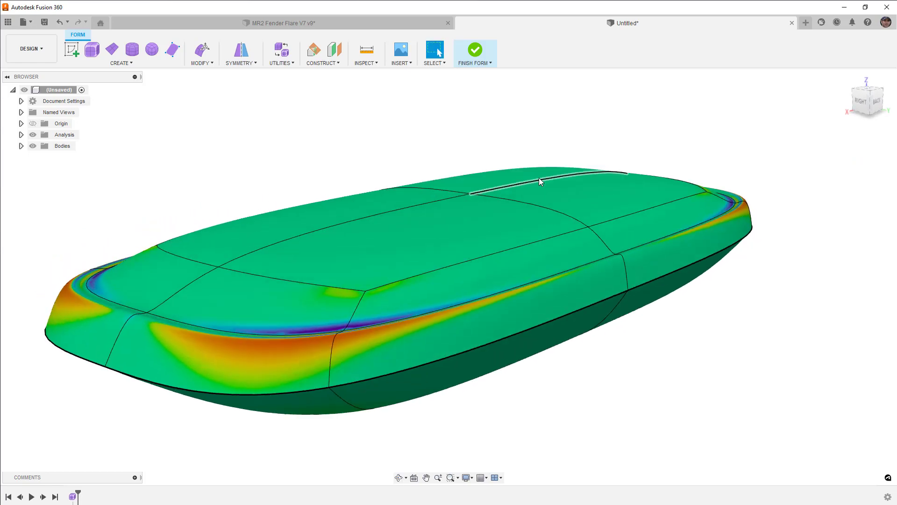
pyautogui.scroll(-2, 562, 178)
pyautogui.scroll(2, 358, 265)
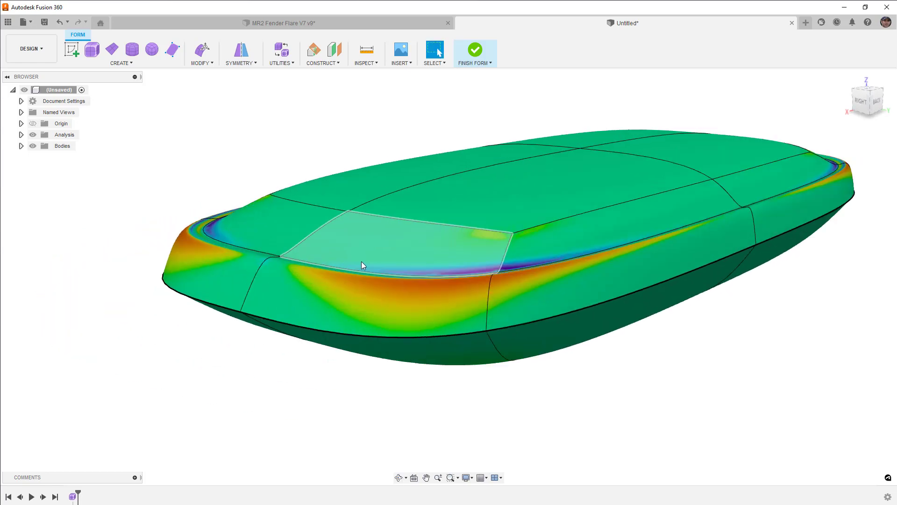
pyautogui.click(324, 257)
pyautogui.hotkey('alt', '1')
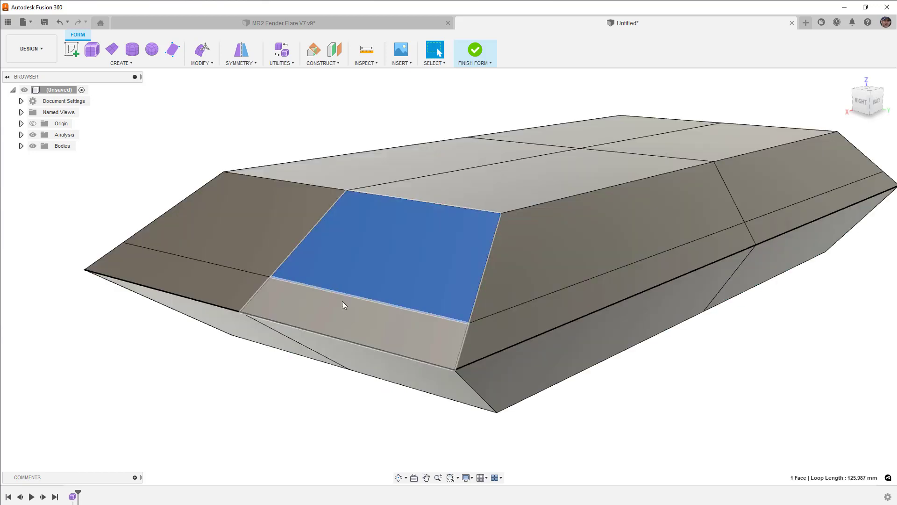
pyautogui.doubleClick(316, 288)
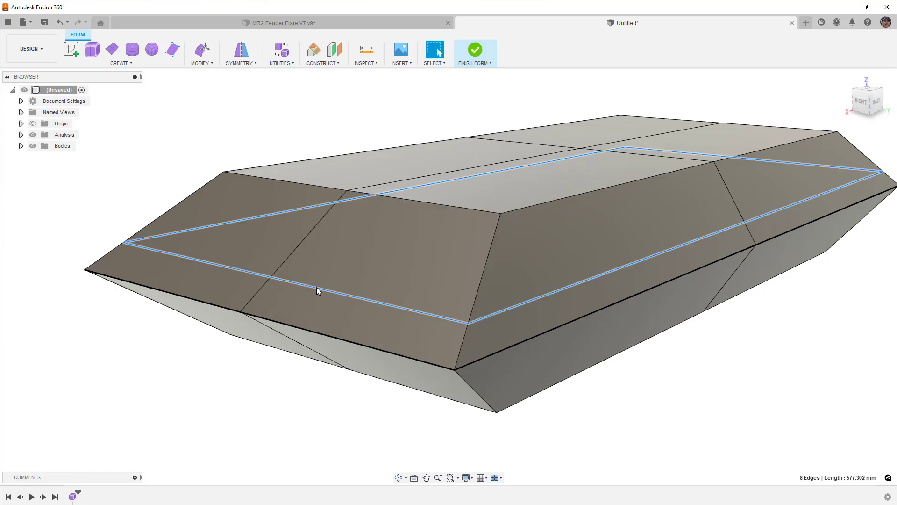
pyautogui.click(202, 49)
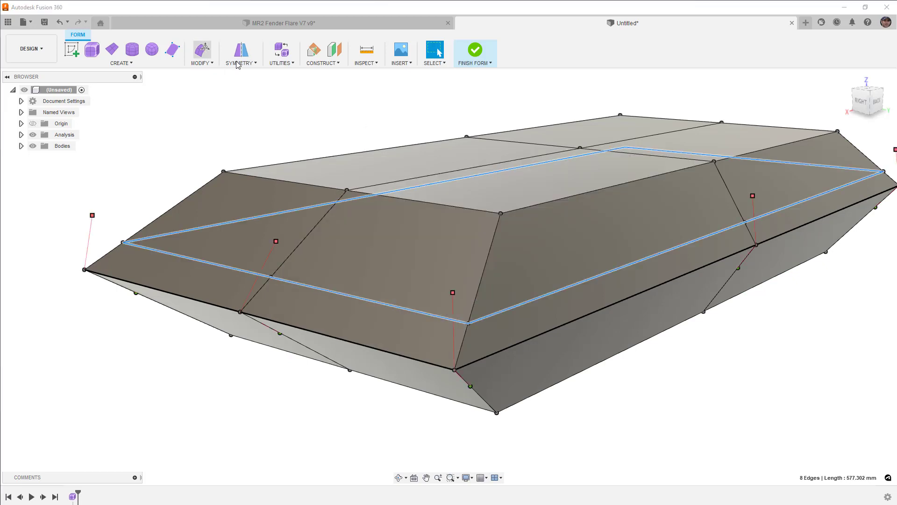
# From the back view, select the edge loop around the body, try scaling it, then clear it
pyautogui.click(877, 104)
pyautogui.click(877, 187)
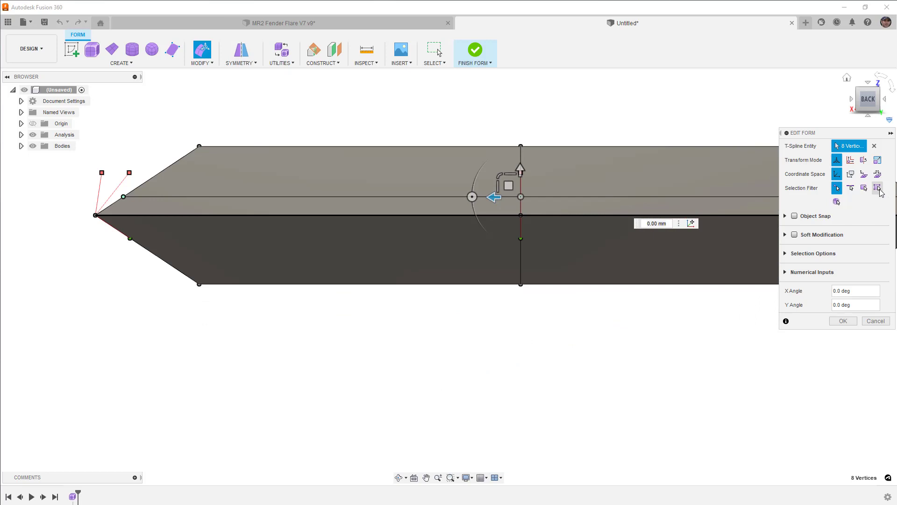
pyautogui.doubleClick(386, 196)
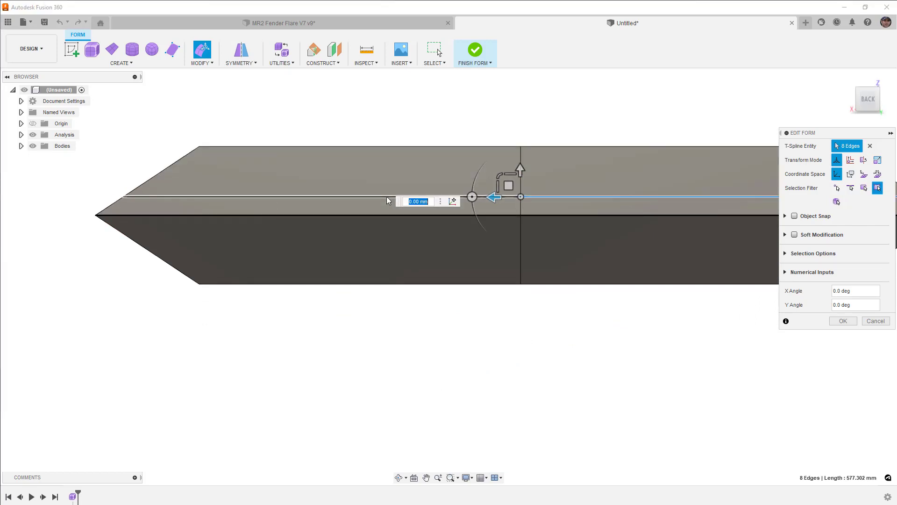
pyautogui.scroll(-2, 334, 207)
pyautogui.moveTo(412, 193); pyautogui.dragTo(410, 192)
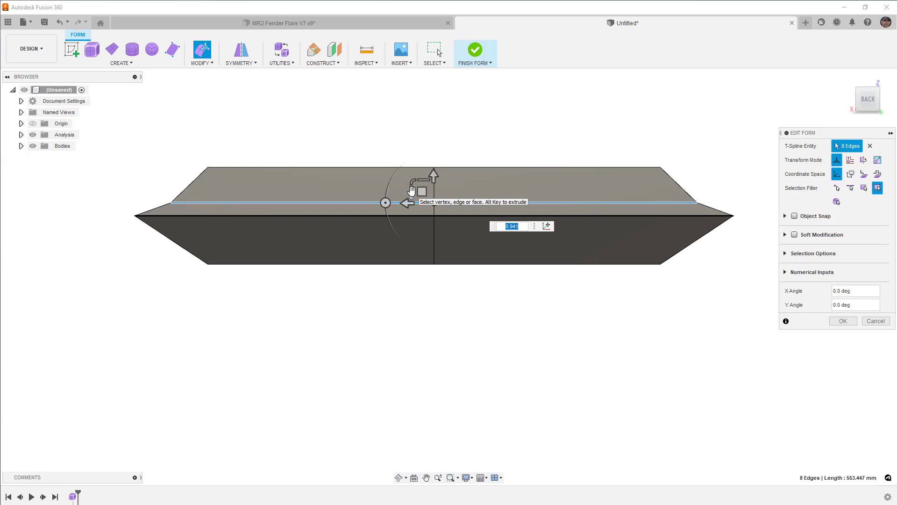
pyautogui.click(387, 293)
# In smooth curvature display, select the crease edge loop and scale it to 0.885 from the Right view
pyautogui.hotkey('alt', '3')
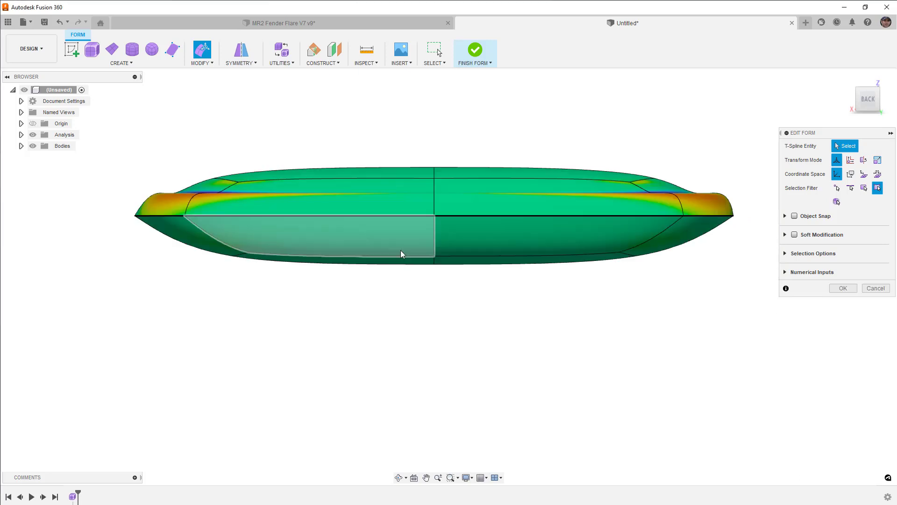
pyautogui.click(429, 199)
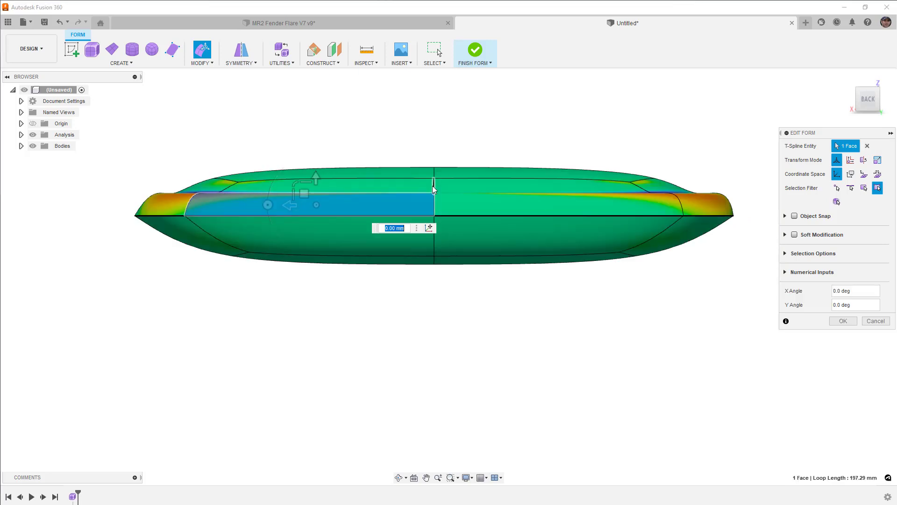
pyautogui.keyDown('shift'); pyautogui.moveTo(431, 196); pyautogui.dragTo(472, 152, button='middle'); pyautogui.keyUp('shift')
pyautogui.doubleClick(475, 275)
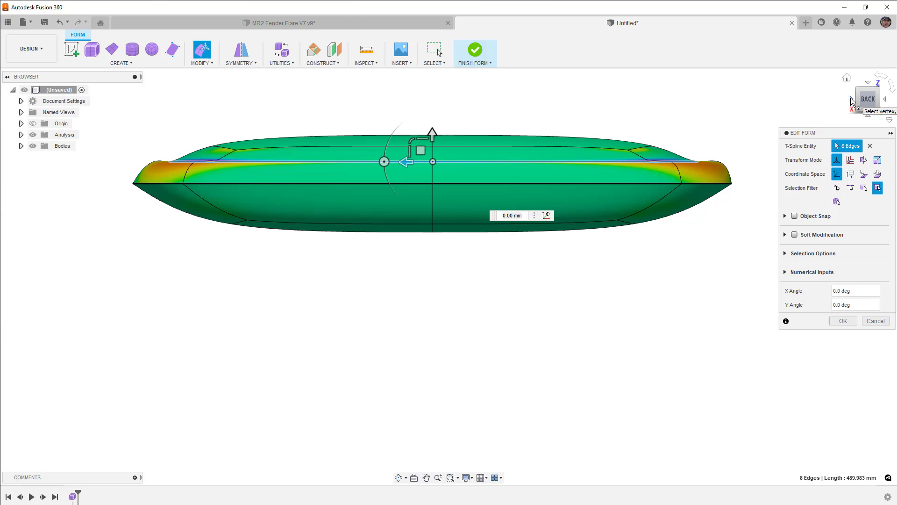
pyautogui.click(850, 97)
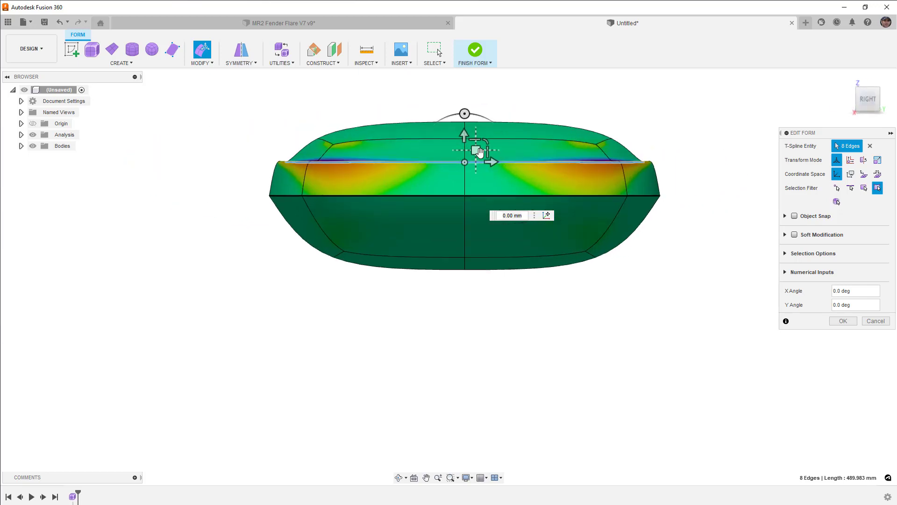
pyautogui.moveTo(480, 152); pyautogui.dragTo(484, 150)
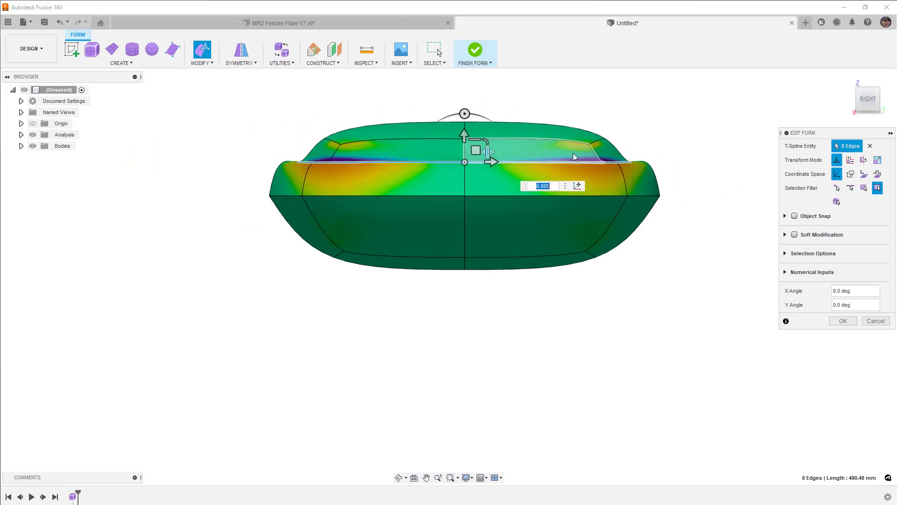
# Window-select the eight top tangency handles with the Vertex filter and toggle Link Tangency
pyautogui.click(837, 188)
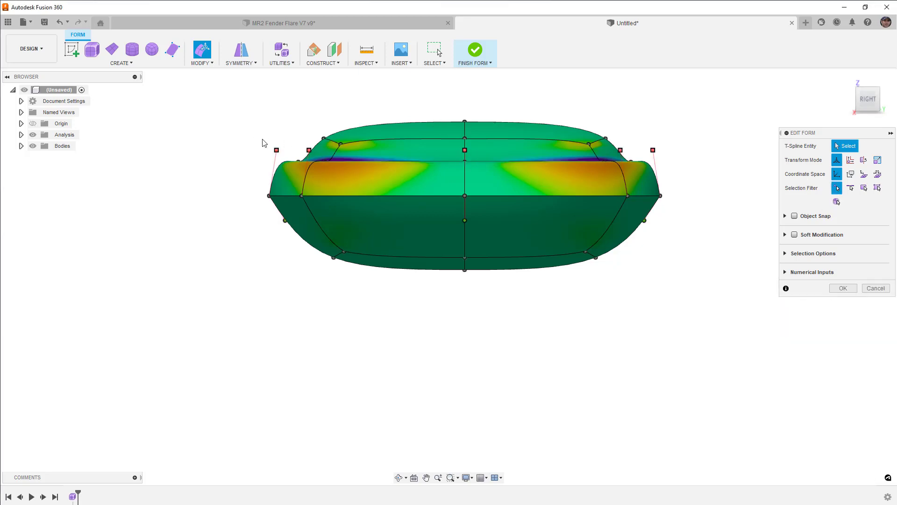
pyautogui.moveTo(254, 143); pyautogui.dragTo(717, 180)
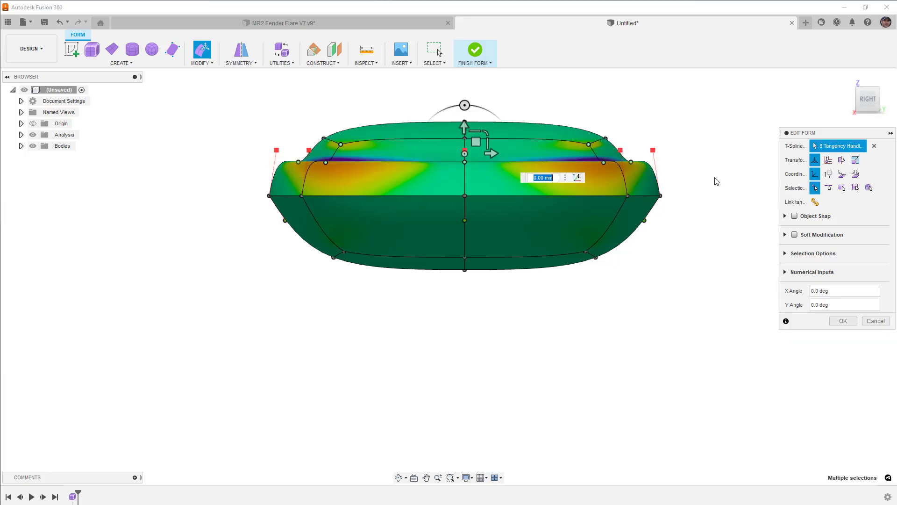
pyautogui.click(815, 202)
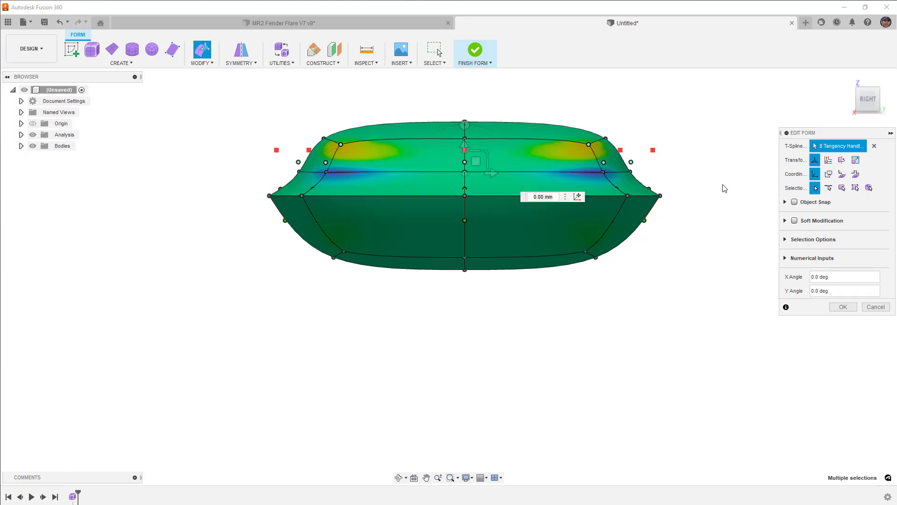
pyautogui.keyDown('shift'); pyautogui.moveTo(723, 186); pyautogui.dragTo(555, 214, button='middle'); pyautogui.keyUp('shift')
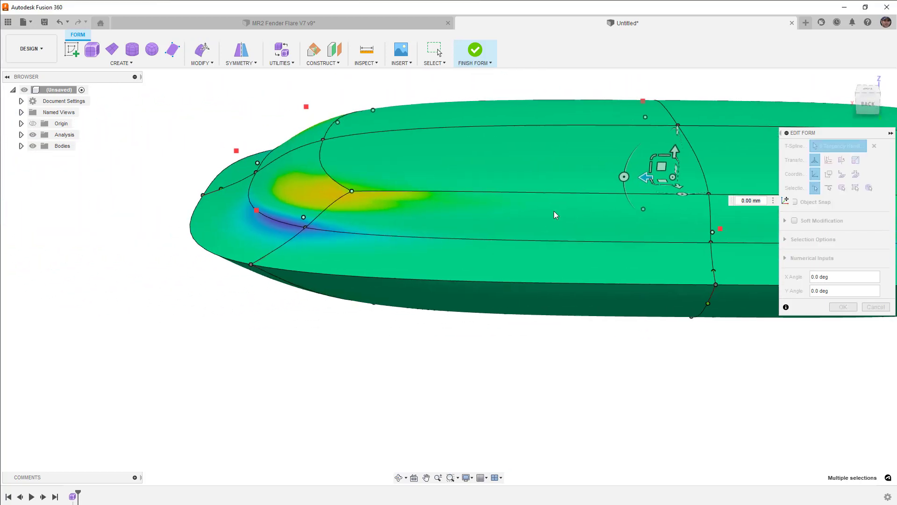
pyautogui.click(217, 284)
# From the back view, select the three nose crease vertices and slide them about 4 mm sideways
pyautogui.scroll(3, 305, 223)
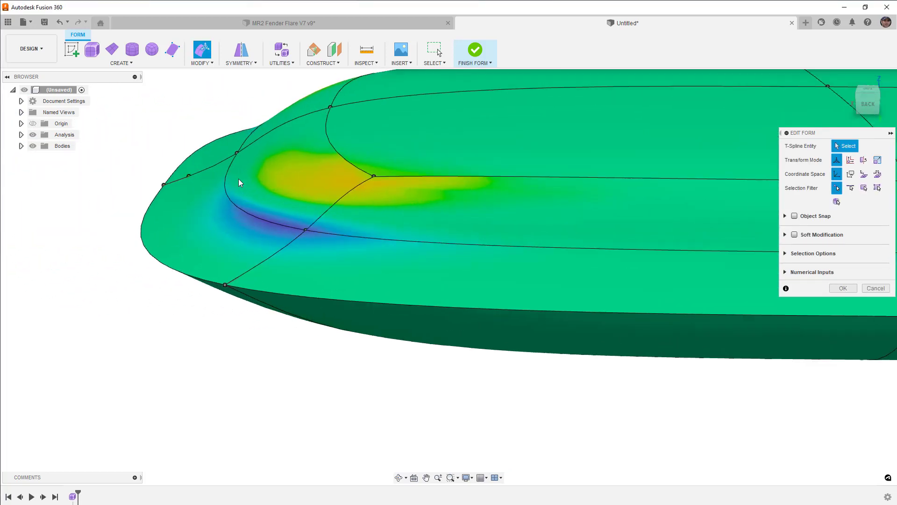
pyautogui.moveTo(274, 212)
pyautogui.keyDown('shift'); pyautogui.mouseDown(button='middle')
pyautogui.moveTo(248, 196)
pyautogui.moveTo(288, 214)
pyautogui.mouseUp(button='middle'); pyautogui.keyUp('shift')
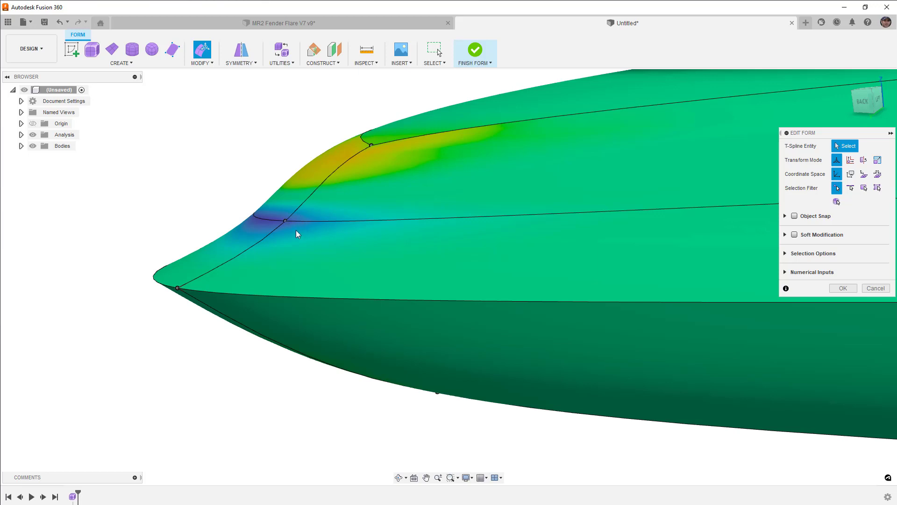
pyautogui.click(864, 101)
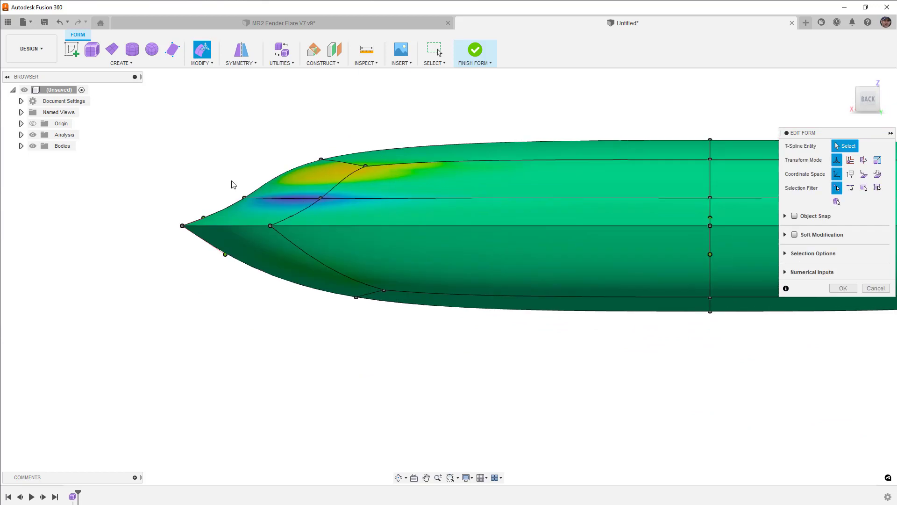
pyautogui.moveTo(212, 181); pyautogui.dragTo(423, 211)
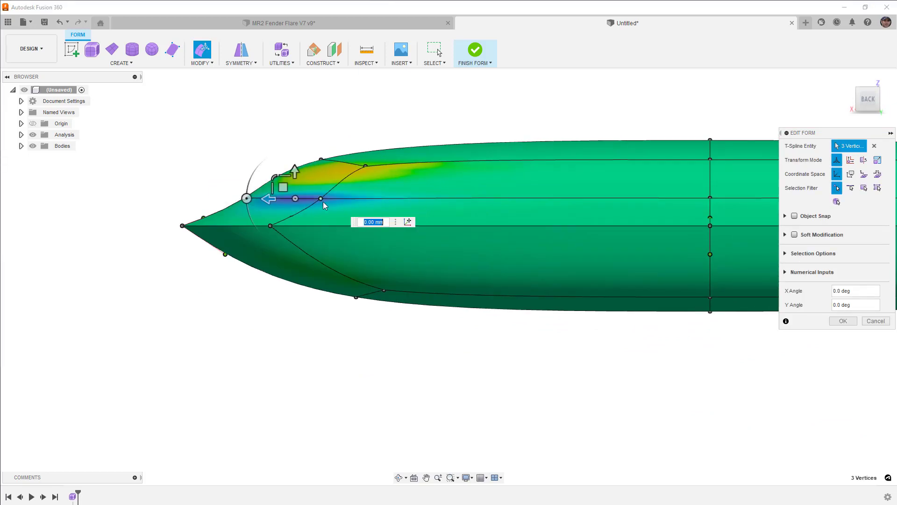
pyautogui.moveTo(264, 198)
pyautogui.mouseDown()
pyautogui.moveTo(285, 201)
pyautogui.moveTo(276, 199)
pyautogui.mouseUp()
pyautogui.press('Escape')
# Pull the nose crease vertex back along the body to -16.949 mm
pyautogui.click(255, 197)
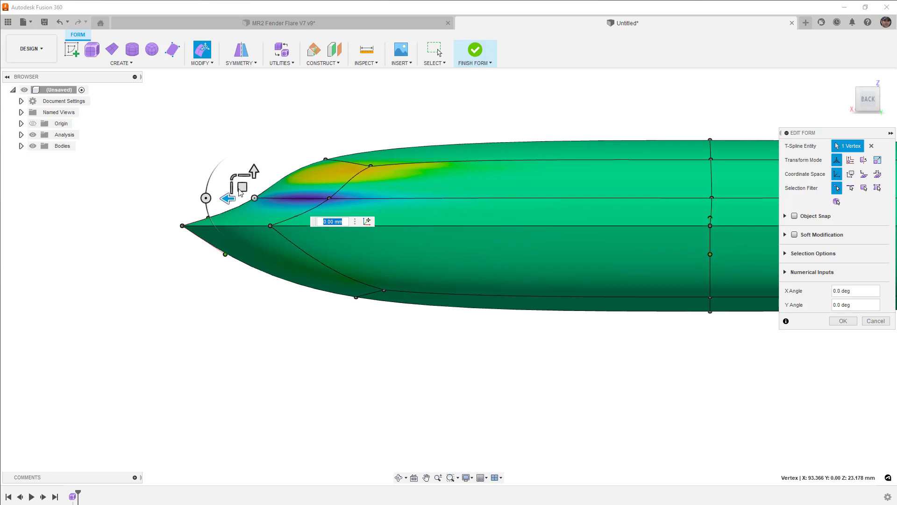
pyautogui.click(243, 192)
pyautogui.click(254, 197)
pyautogui.moveTo(254, 191); pyautogui.dragTo(329, 191)
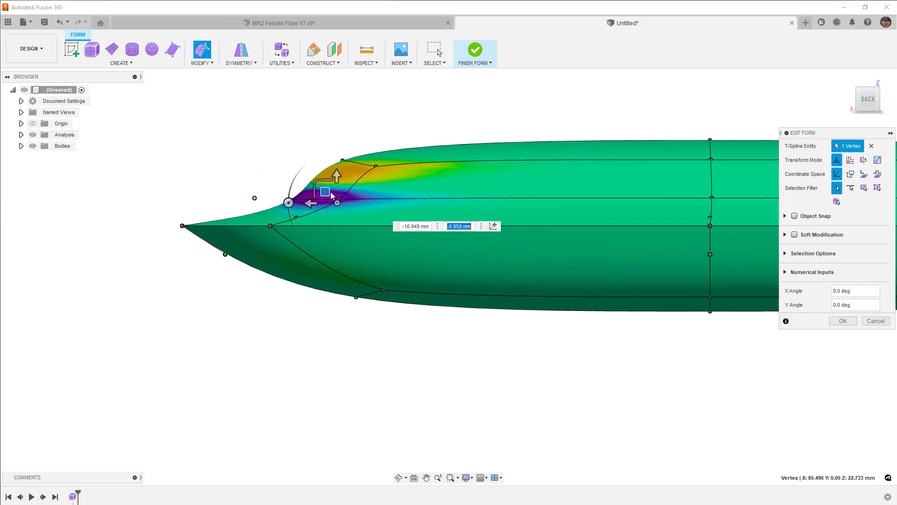
pyautogui.scroll(3, 327, 205)
pyautogui.click(314, 168)
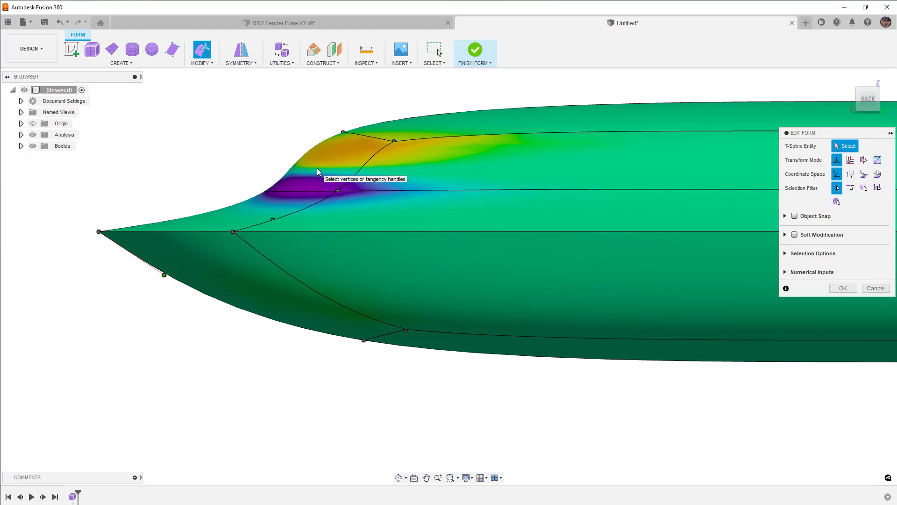
# In box display, move the flange's front vertex 15 mm along X, then restore smooth display and click OK
pyautogui.hotkey('alt', '1')
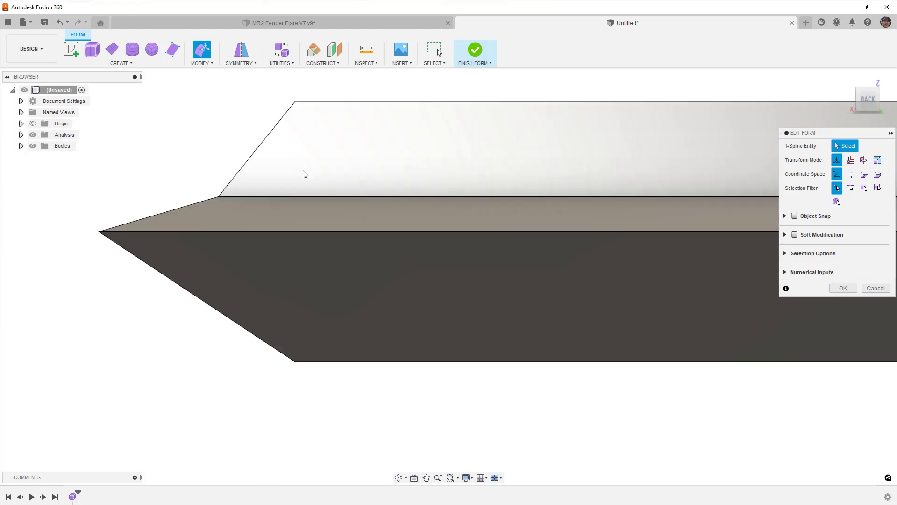
pyautogui.moveTo(304, 173)
pyautogui.keyDown('shift'); pyautogui.mouseDown(button='middle')
pyautogui.moveTo(366, 190)
pyautogui.moveTo(357, 197)
pyautogui.mouseUp(button='middle'); pyautogui.keyUp('shift')
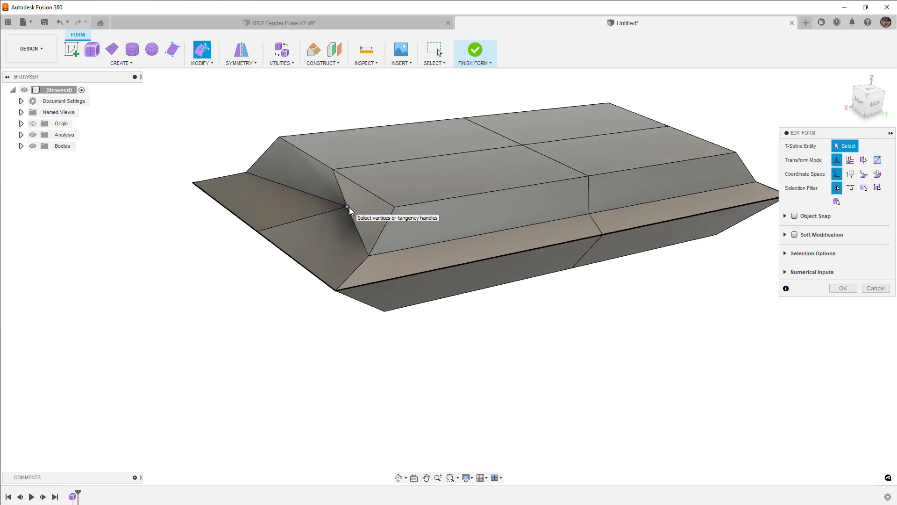
pyautogui.click(349, 207)
pyautogui.moveTo(325, 211); pyautogui.dragTo(291, 225)
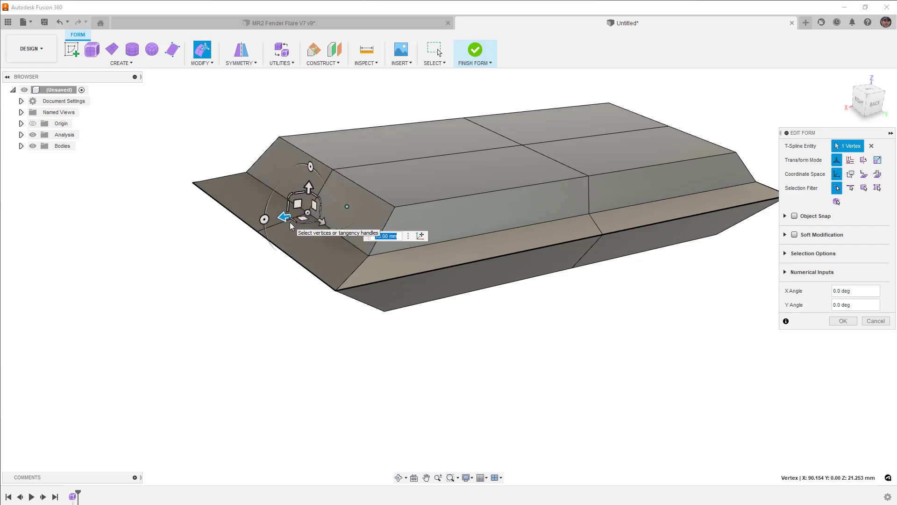
pyautogui.click(241, 264)
pyautogui.hotkey('alt', '3')
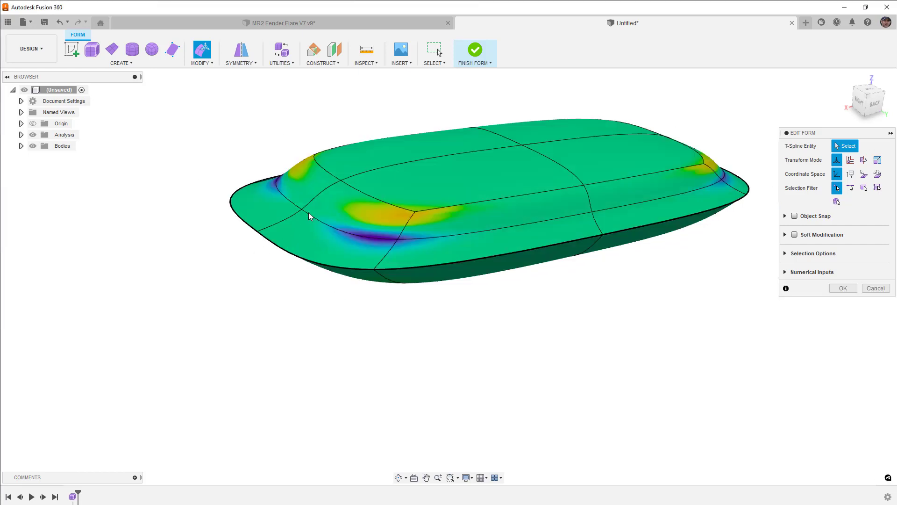
pyautogui.click(841, 288)
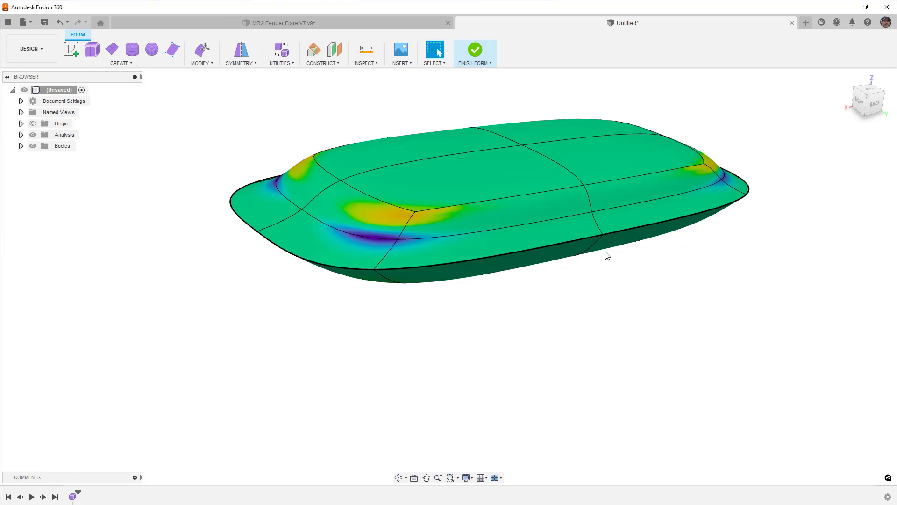
# Insert an Exact-mode edge loop beside the top loop at position -0.407
pyautogui.doubleClick(339, 234)
pyautogui.click(201, 62)
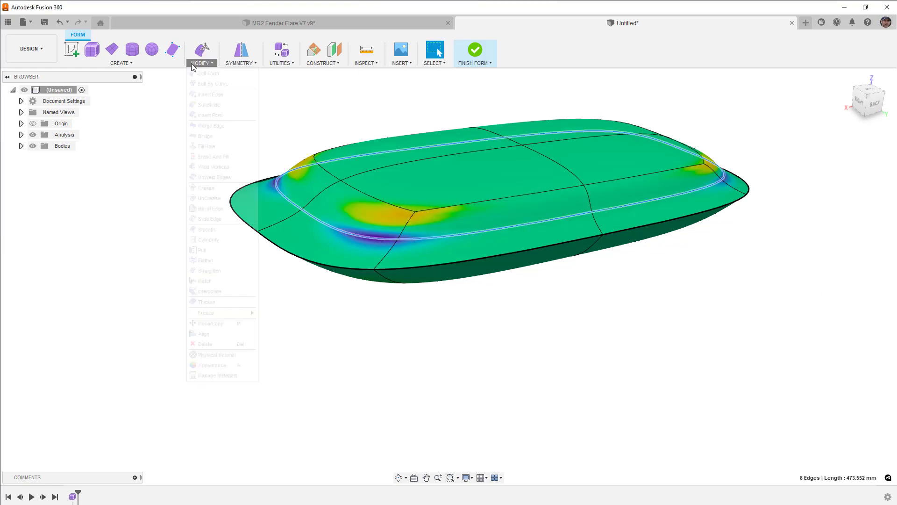
pyautogui.click(210, 95)
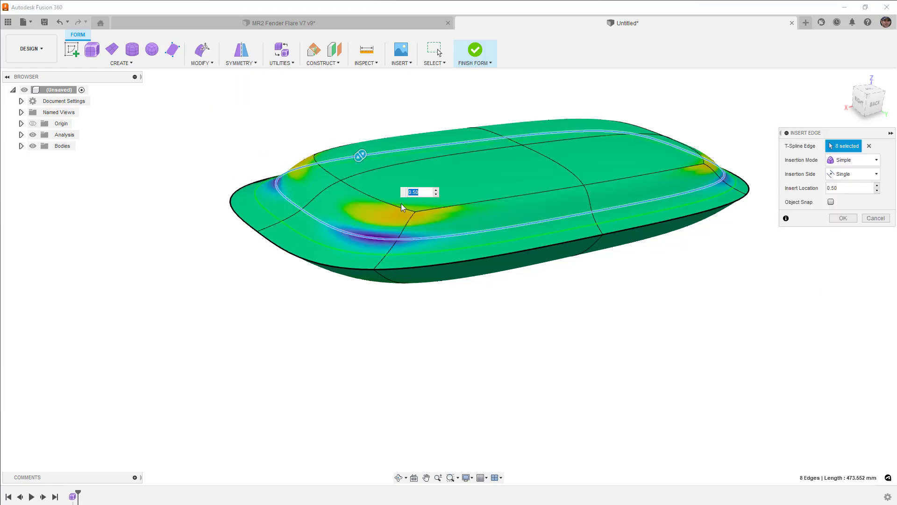
pyautogui.click(852, 160)
pyautogui.click(844, 180)
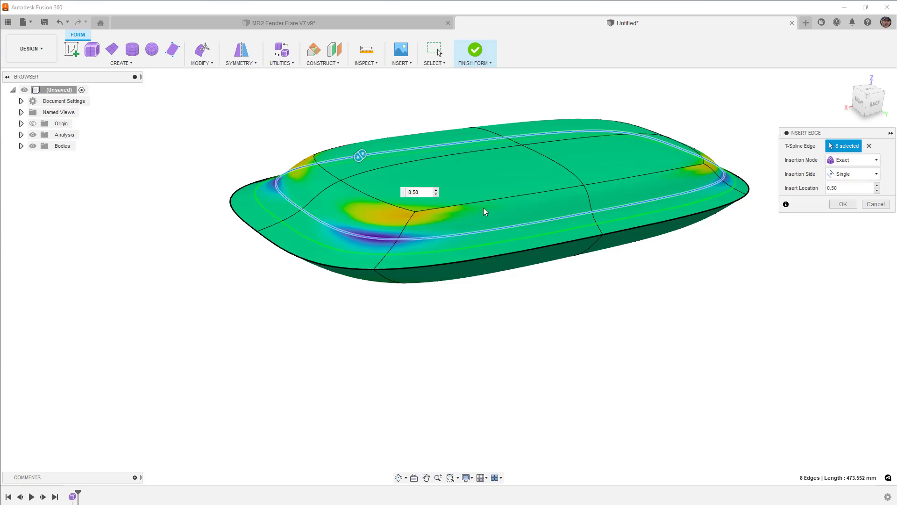
pyautogui.moveTo(360, 155); pyautogui.dragTo(398, 145)
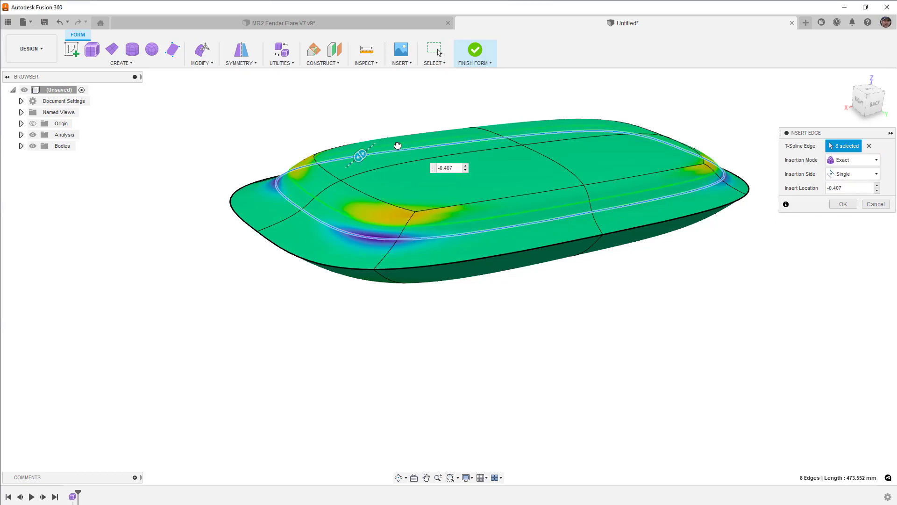
pyautogui.press('Return')
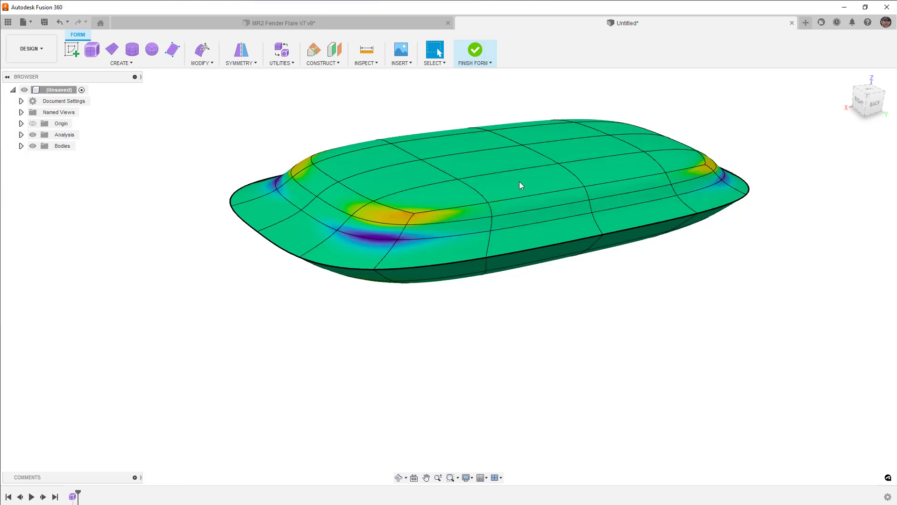
# Select the top edge loop and push it outward with Edit Form
pyautogui.doubleClick(327, 206)
pyautogui.click(202, 49)
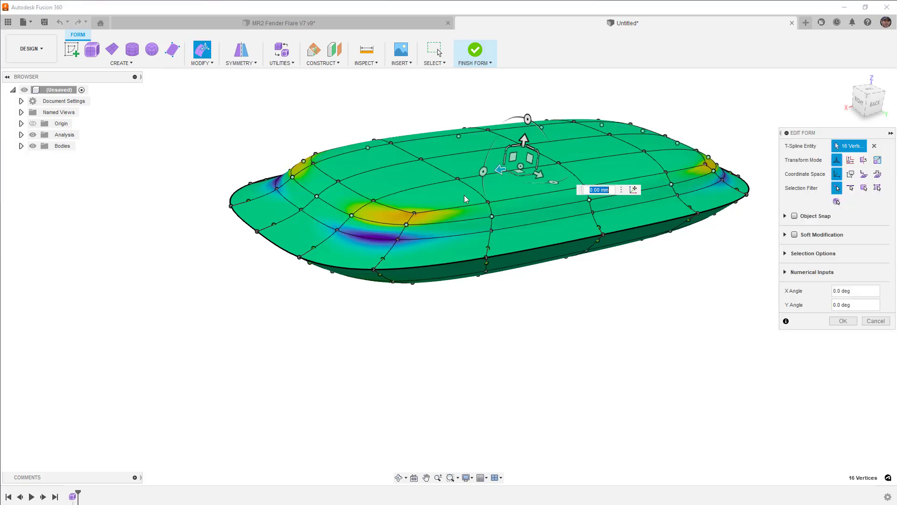
pyautogui.moveTo(501, 171); pyautogui.dragTo(507, 168)
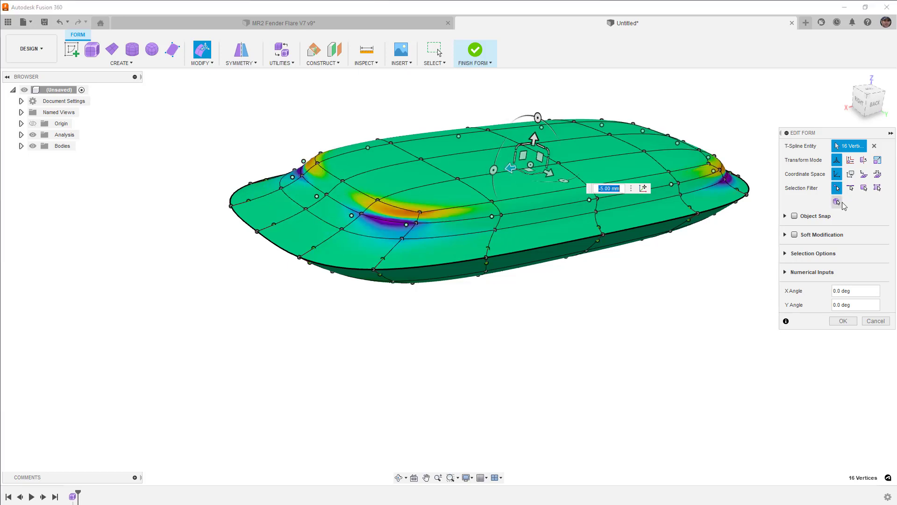
# Select the left fender ridge loop and push it outward 5 mm
pyautogui.click(878, 187)
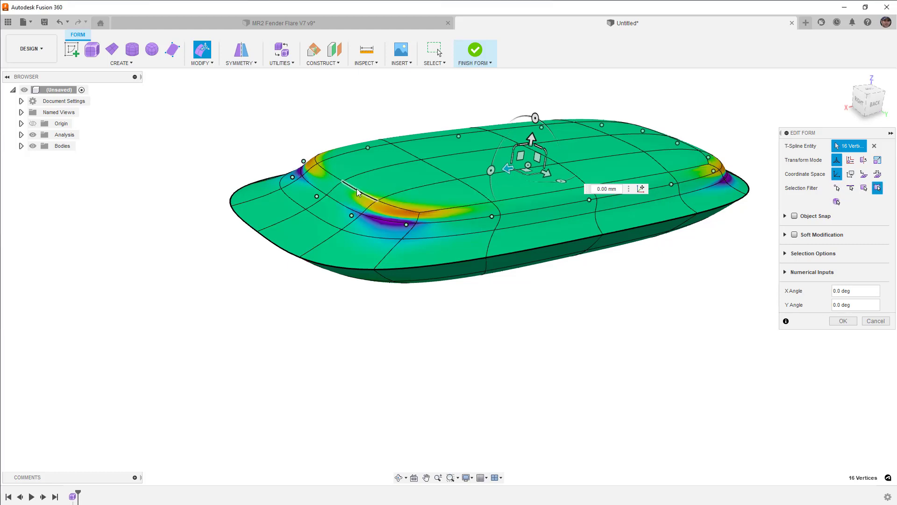
pyautogui.doubleClick(333, 183)
pyautogui.moveTo(333, 184); pyautogui.dragTo(321, 187)
pyautogui.keyDown('shift'); pyautogui.moveTo(351, 219); pyautogui.dragTo(382, 270, button='middle'); pyautogui.keyUp('shift')
# Show the body in box display, fit it to view, filter picking to vertices, and face the Right view
pyautogui.click(382, 271)
pyautogui.hotkey('alt', '1')
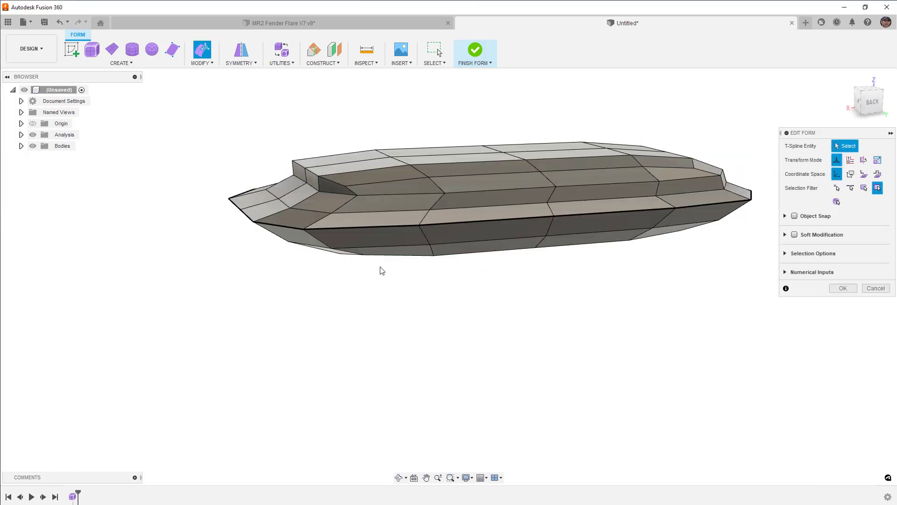
pyautogui.scroll(5, 315, 171)
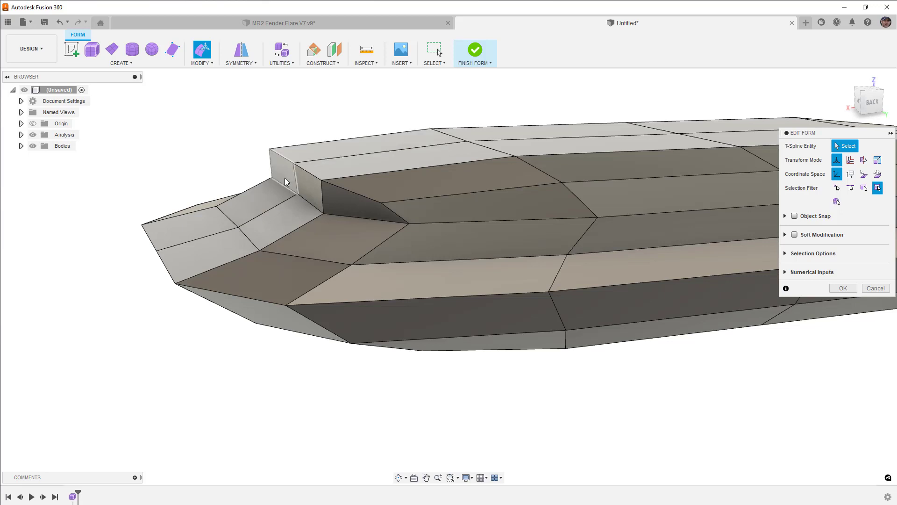
pyautogui.click(383, 206)
pyautogui.moveTo(383, 206)
pyautogui.keyDown('shift'); pyautogui.mouseDown(button='middle')
pyautogui.moveTo(369, 206)
pyautogui.moveTo(387, 209)
pyautogui.moveTo(380, 194)
pyautogui.moveTo(379, 211)
pyautogui.mouseUp(button='middle'); pyautogui.keyUp('shift')
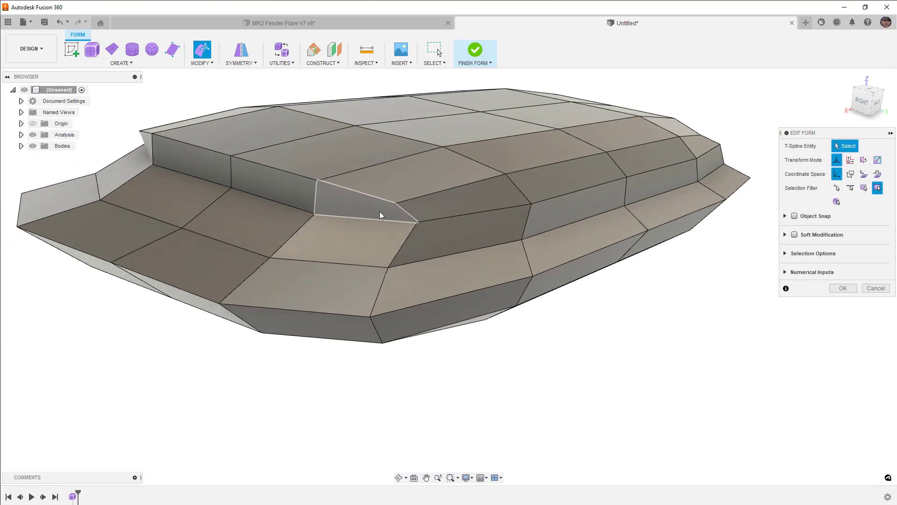
pyautogui.press('F6')
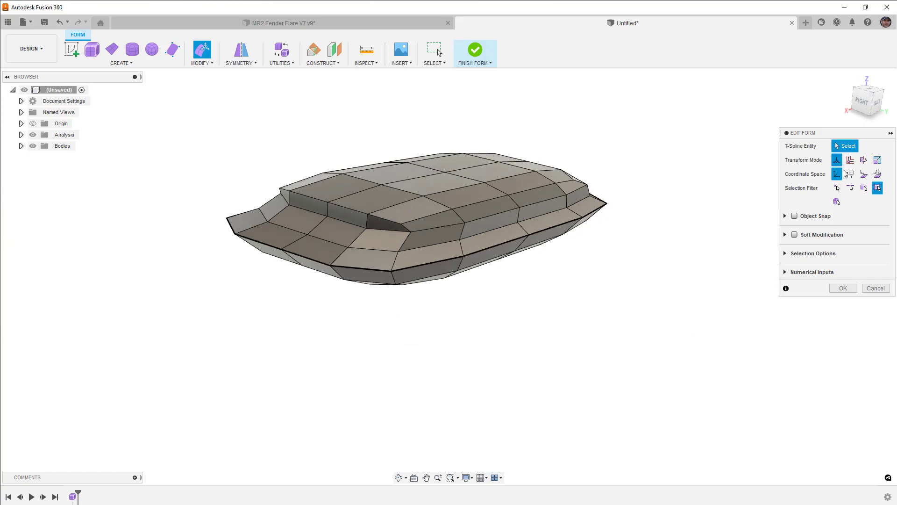
pyautogui.click(836, 187)
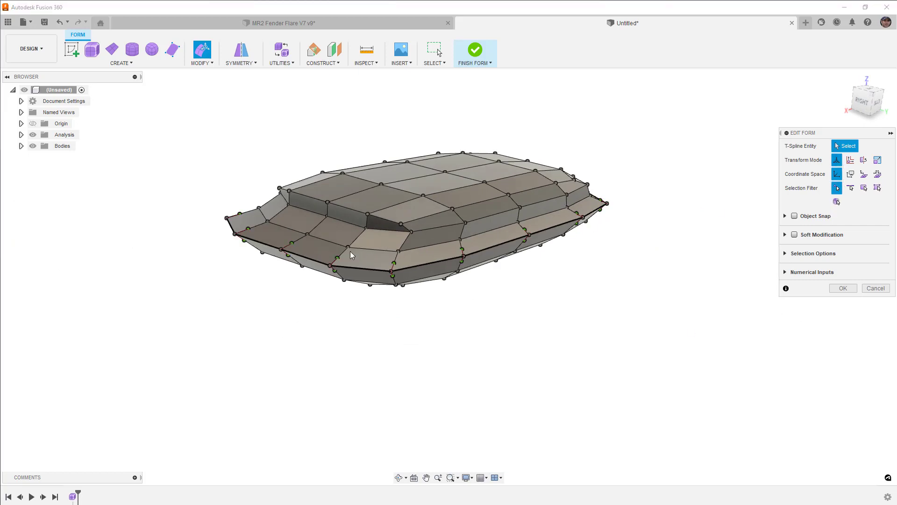
pyautogui.scroll(3, 561, 234)
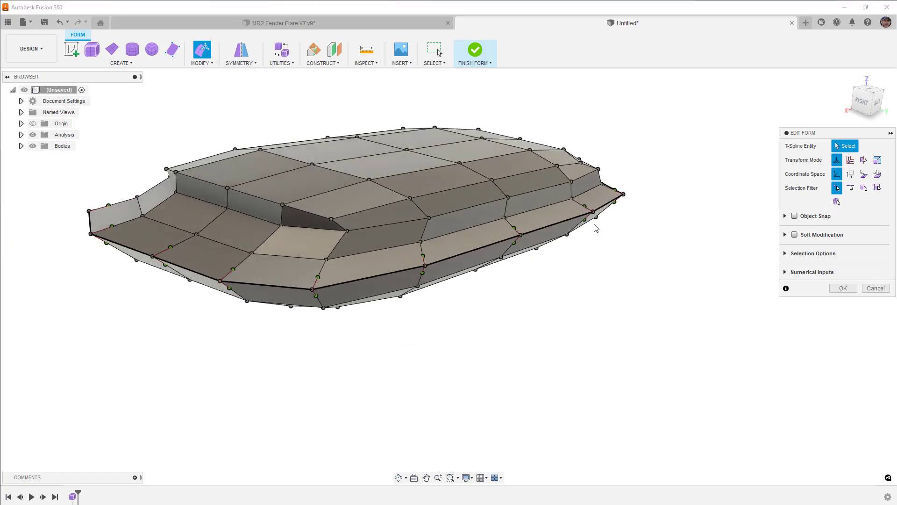
pyautogui.click(862, 99)
# Drag the right-end tangency handle, then revert it to its original position and deselect it
pyautogui.scroll(5, 490, 227)
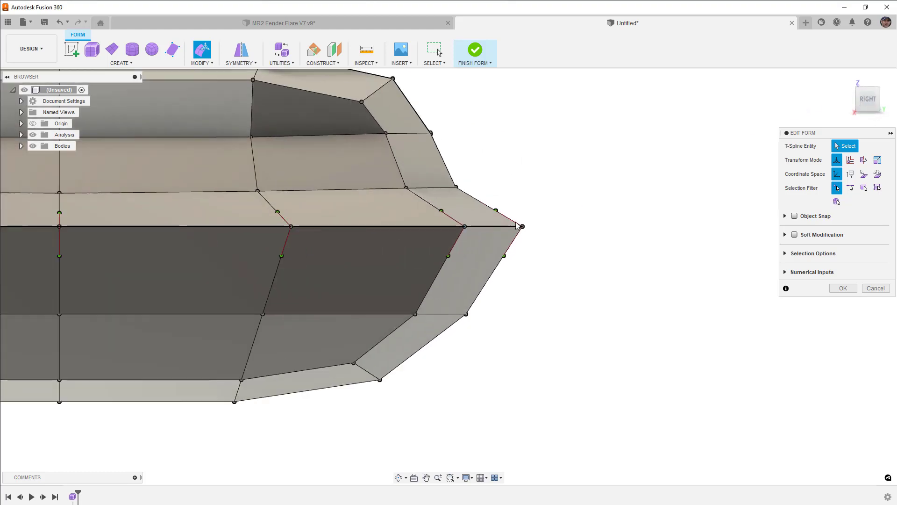
pyautogui.click(473, 199)
pyautogui.moveTo(481, 189); pyautogui.dragTo(495, 173)
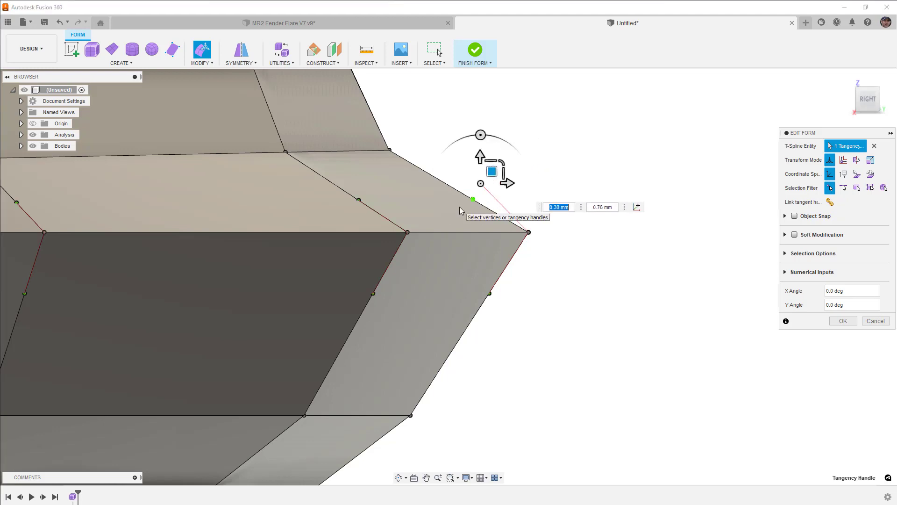
pyautogui.click(830, 202)
pyautogui.click(547, 188)
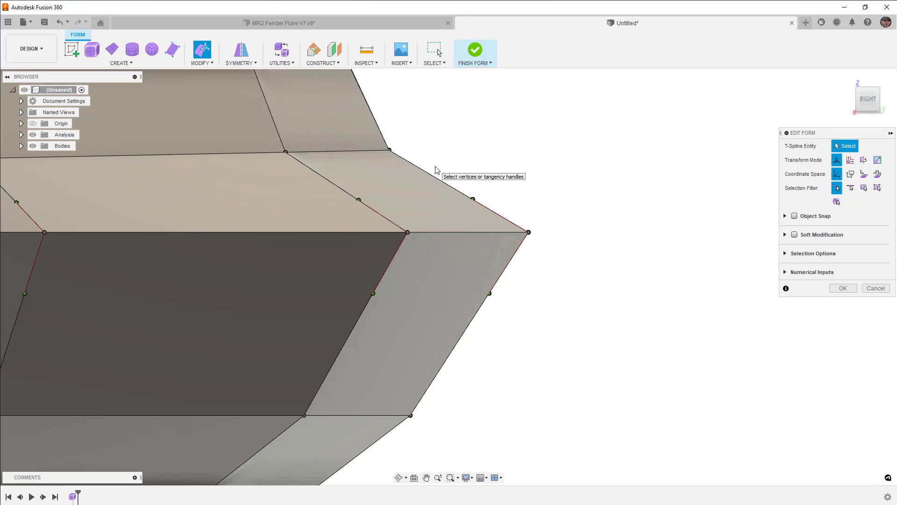
# Restore the smooth curvature-coloured display and finish the form edit with OK
pyautogui.hotkey('alt', '3')
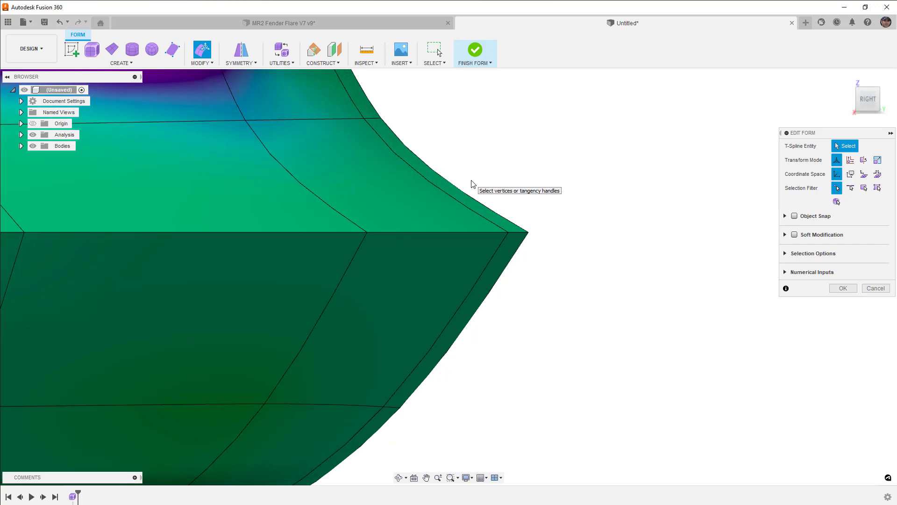
pyautogui.hotkey('alt', '3')
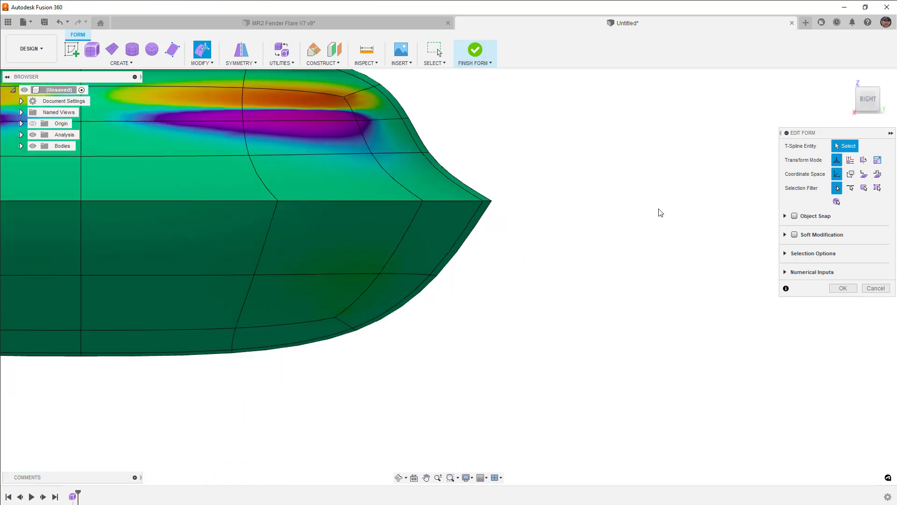
pyautogui.click(847, 288)
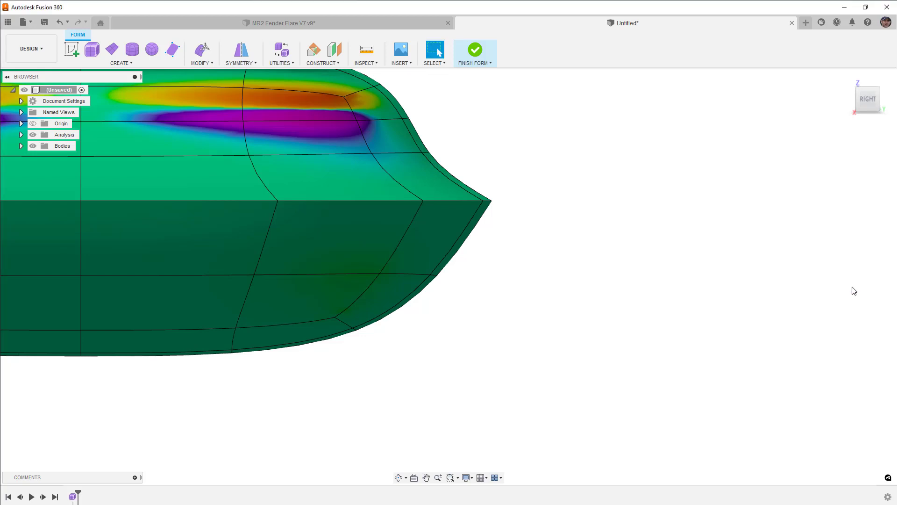
pyautogui.scroll(-5, 705, 294)
pyautogui.keyDown('shift'); pyautogui.moveTo(707, 303); pyautogui.dragTo(577, 302, button='middle'); pyautogui.keyUp('shift')
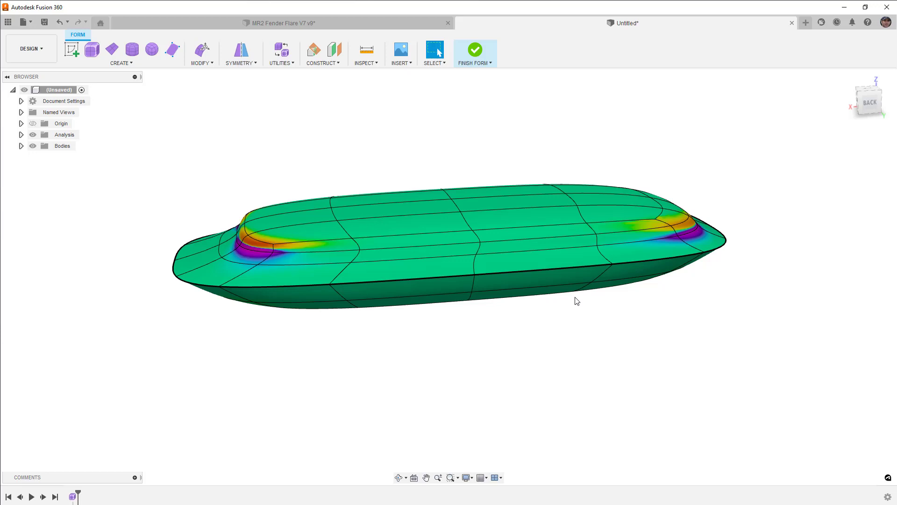
# Select the 16-edge loop in Edit Form and drag it outward from the back view
pyautogui.doubleClick(229, 263)
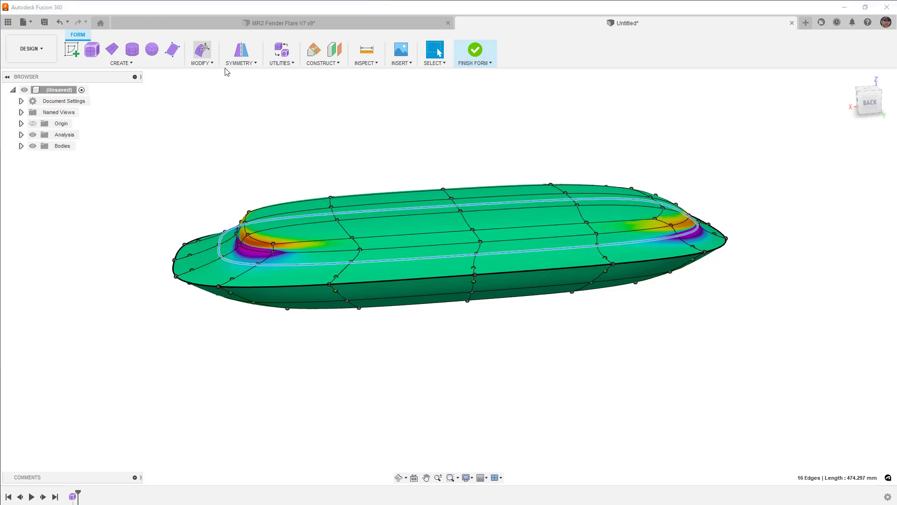
pyautogui.click(203, 49)
pyautogui.click(869, 102)
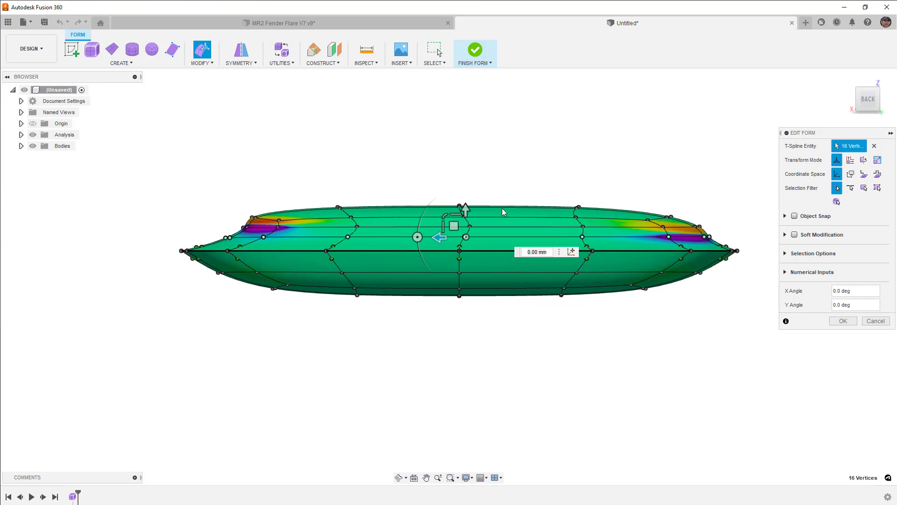
pyautogui.moveTo(440, 234); pyautogui.dragTo(439, 226)
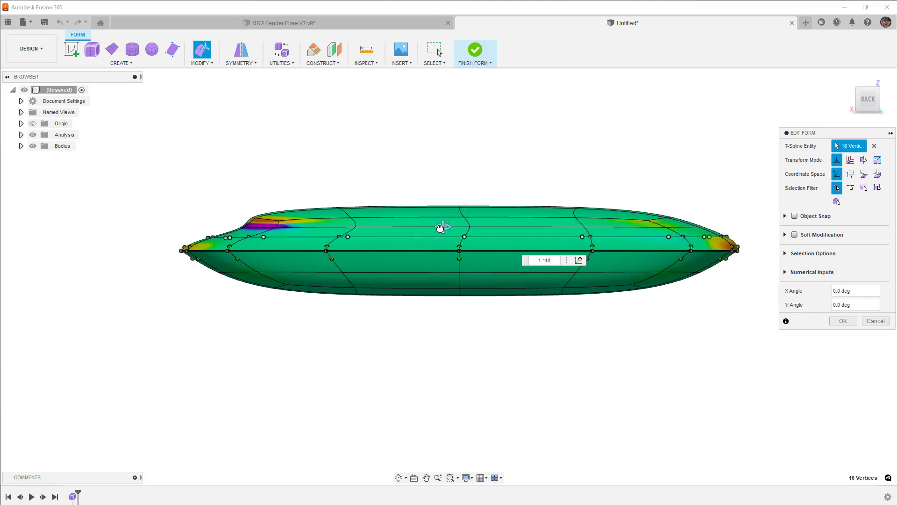
# From the right view, scale the loop uniformly by exactly 1.072
pyautogui.click(855, 99)
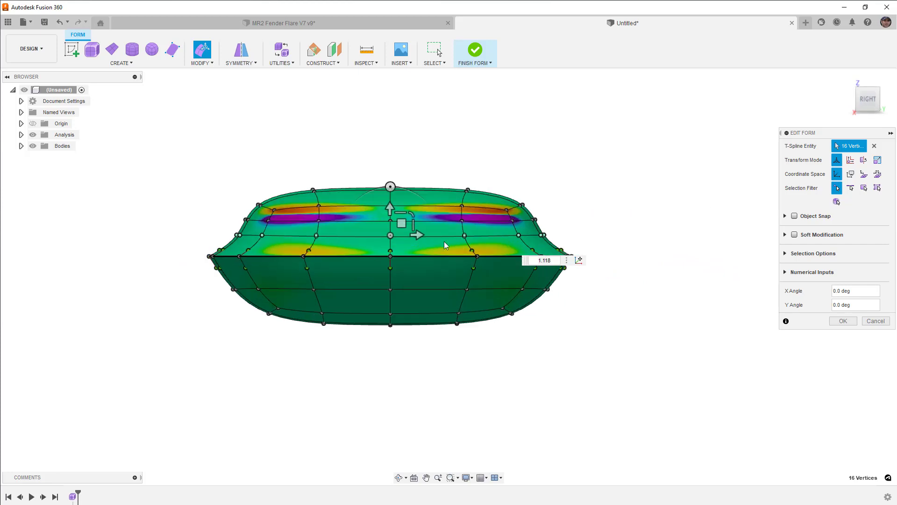
pyautogui.click(411, 224)
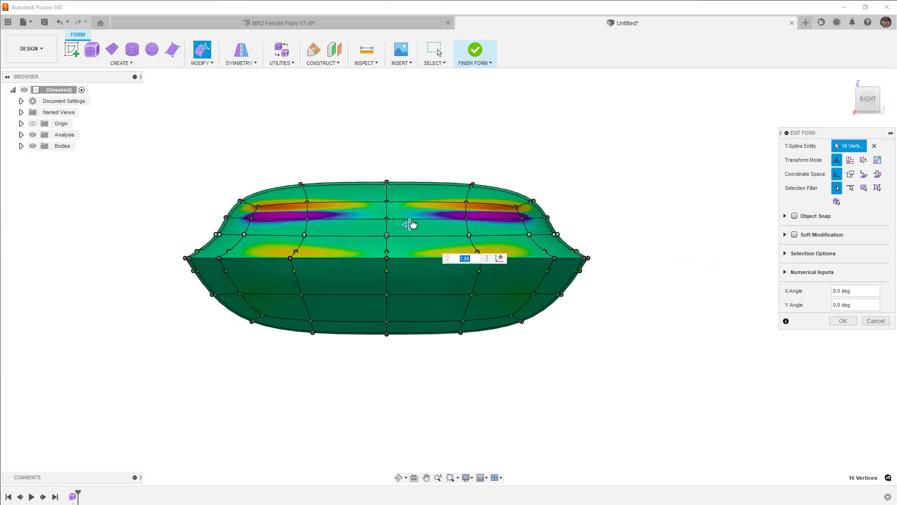
pyautogui.write('1.183')
pyautogui.press('BackSpace')
pyautogui.press('BackSpace')
pyautogui.write('62')
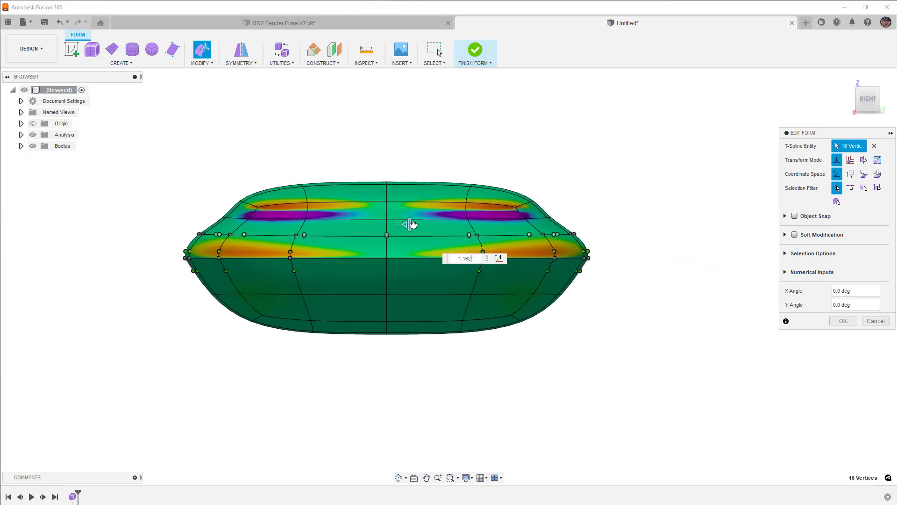
pyautogui.press('BackSpace')
pyautogui.press('BackSpace')
pyautogui.press('BackSpace')
pyautogui.write('072')
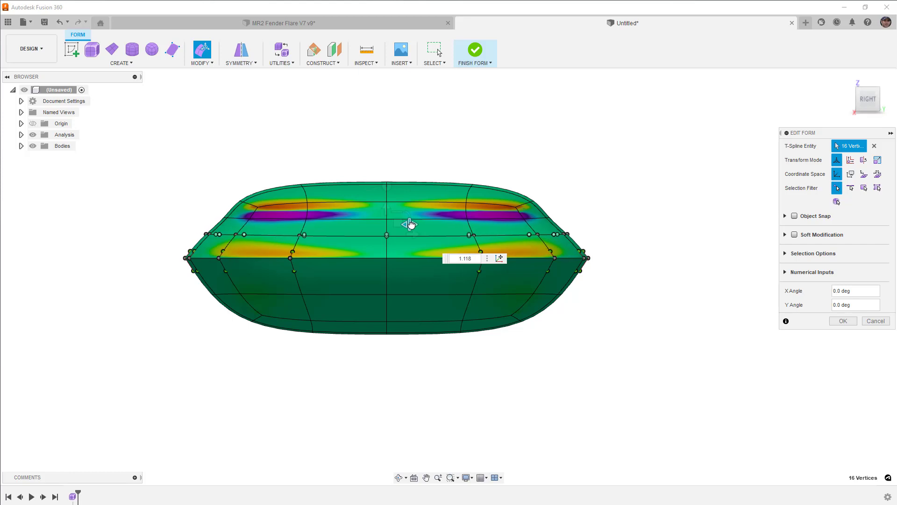
pyautogui.press('Return')
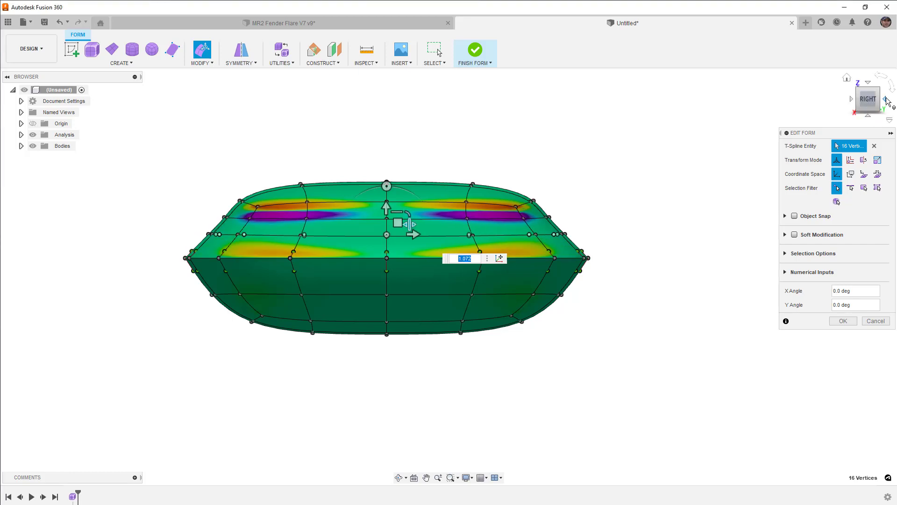
# Return to the back view, deselect the vertices, and switch to box display
pyautogui.click(884, 100)
pyautogui.scroll(-2, 443, 233)
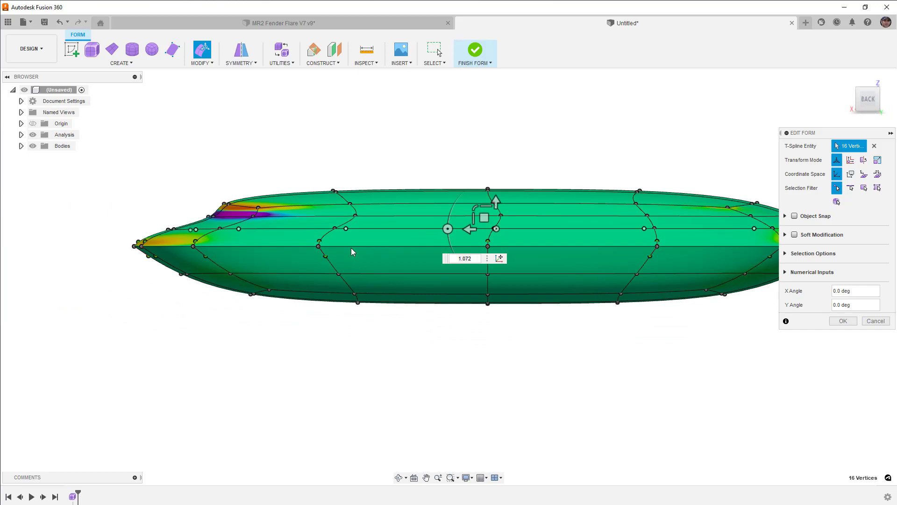
pyautogui.click(350, 336)
pyautogui.hotkey('ctrl', '1')
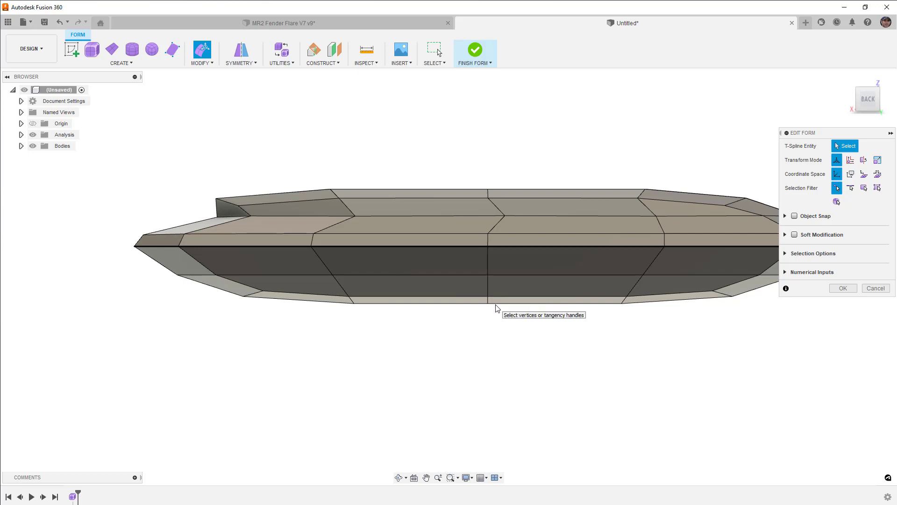
# Move the vertex at the raised top's left end about 6 mm, then return to smooth curvature display
pyautogui.click(239, 207)
pyautogui.moveTo(226, 194); pyautogui.dragTo(246, 194)
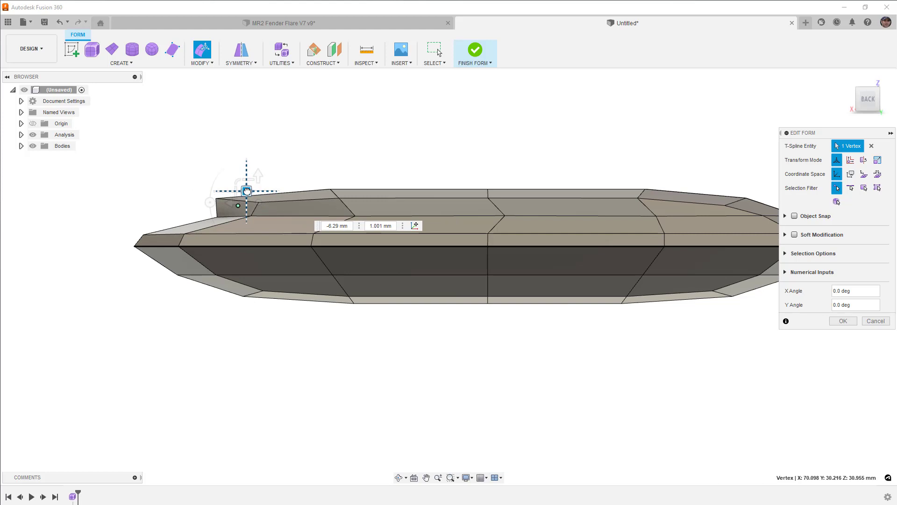
pyautogui.click(364, 163)
pyautogui.scroll(-5, 366, 166)
pyautogui.keyDown('shift'); pyautogui.moveTo(371, 209); pyautogui.dragTo(431, 267, button='middle'); pyautogui.keyUp('shift')
pyautogui.hotkey('alt', '3')
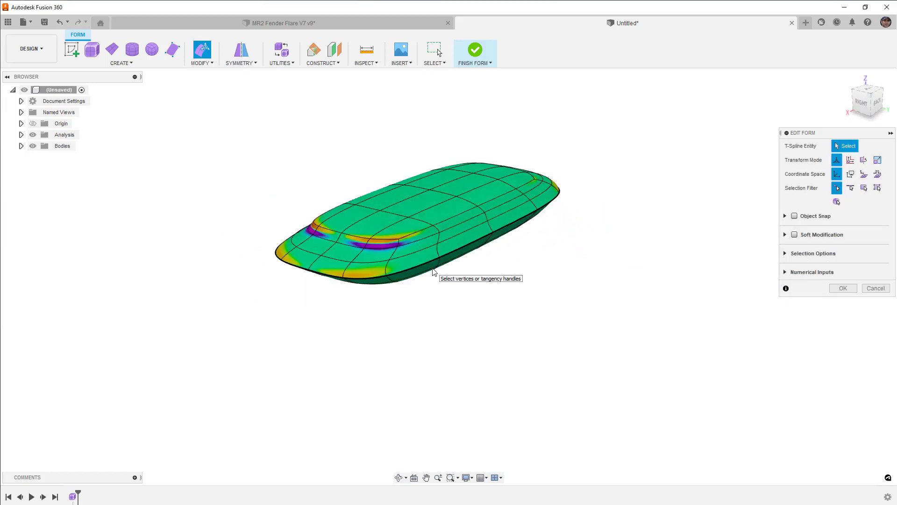